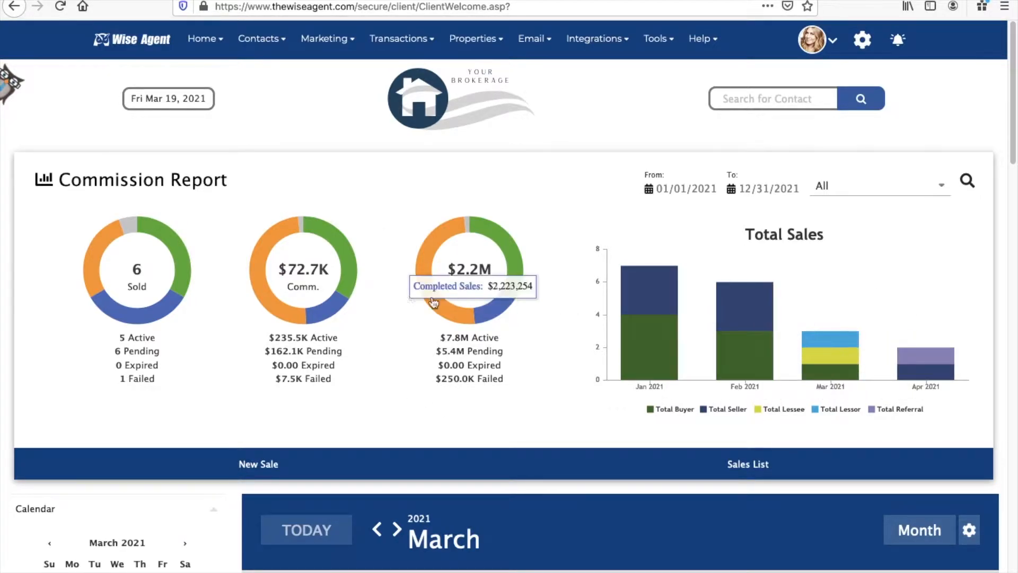
- Look at the Commission Report's end date and team member filter options
mouse_move(188, 187)
mouse_down()
mouse_move(192, 207)
mouse_move(180, 168)
mouse_move(187, 177)
mouse_up()
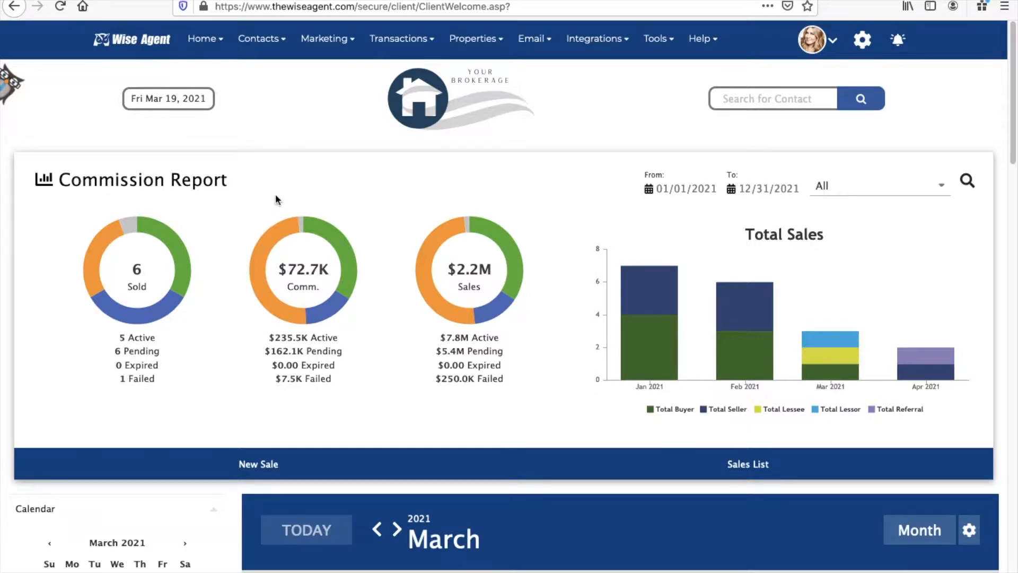
click(742, 190)
click(822, 191)
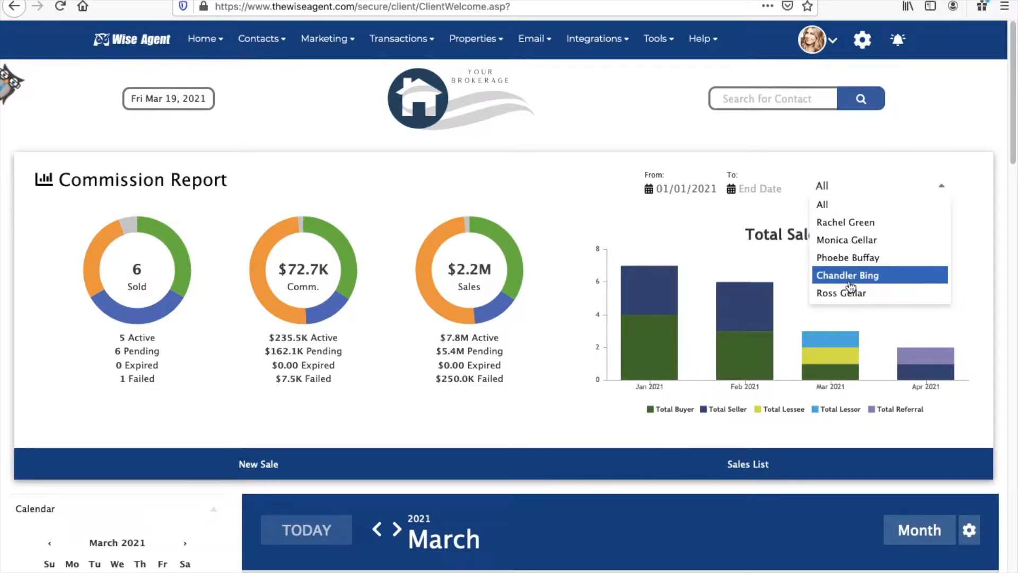
click(616, 213)
- Switch the dashboard calendar to Day view and look through the day's schedule
scroll(615, 212, down, 3)
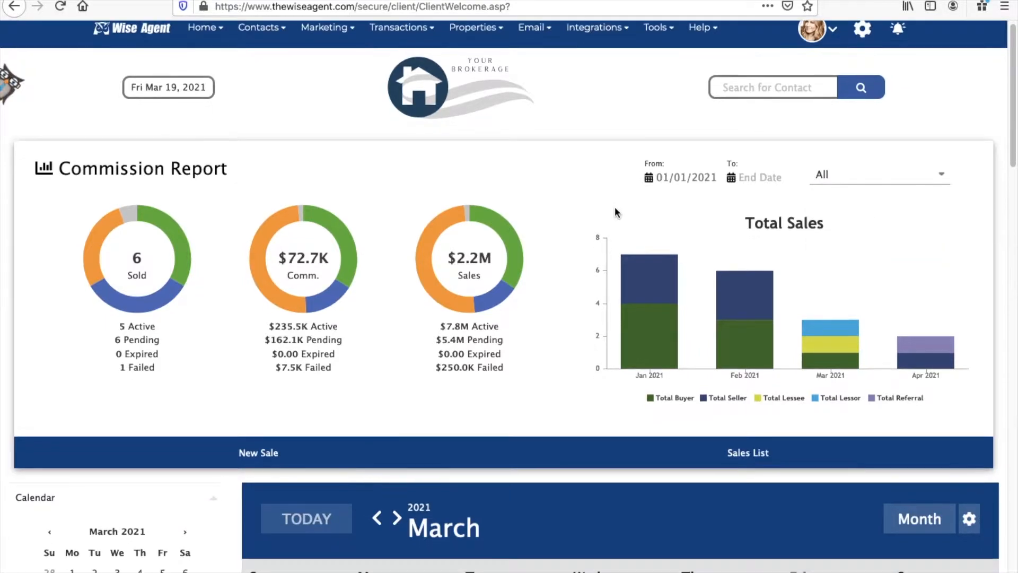
scroll(615, 210, down, 5)
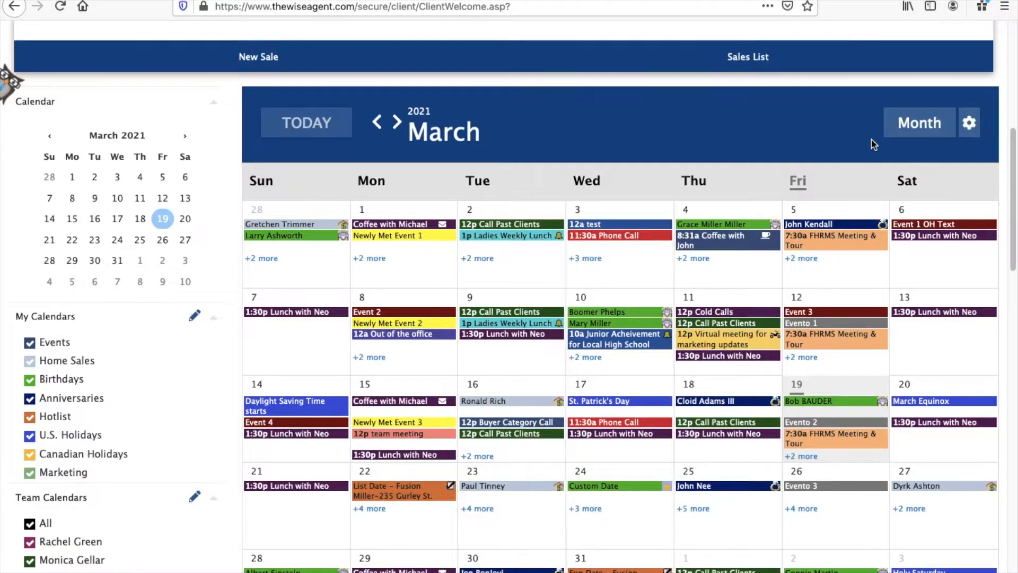
click(901, 132)
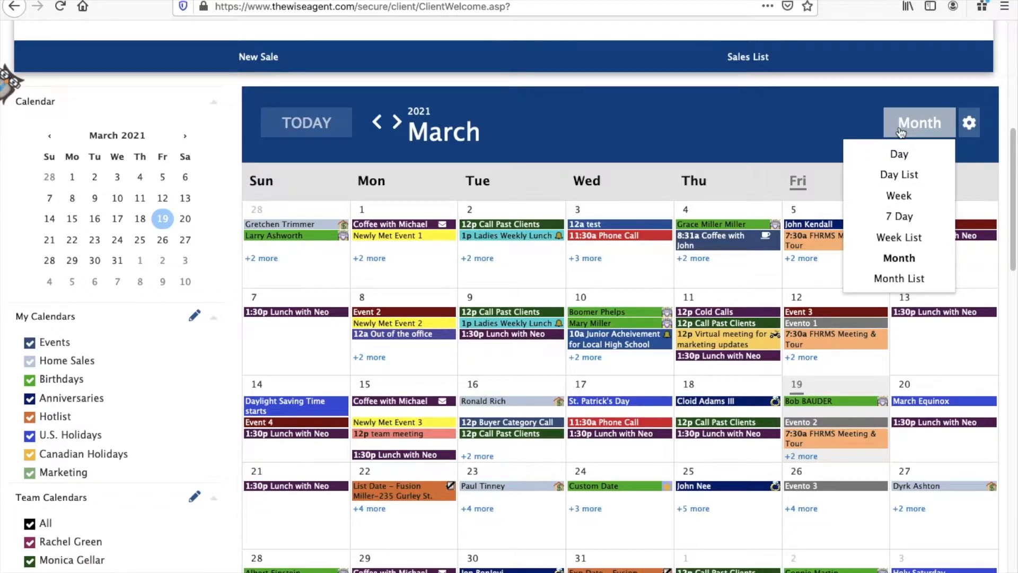
click(902, 156)
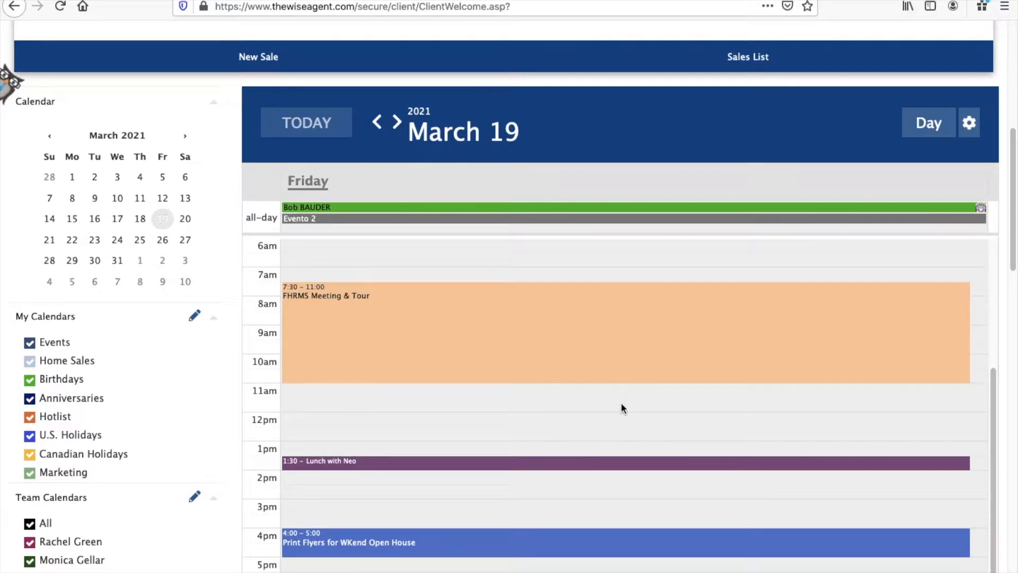
scroll(629, 394, down, 2)
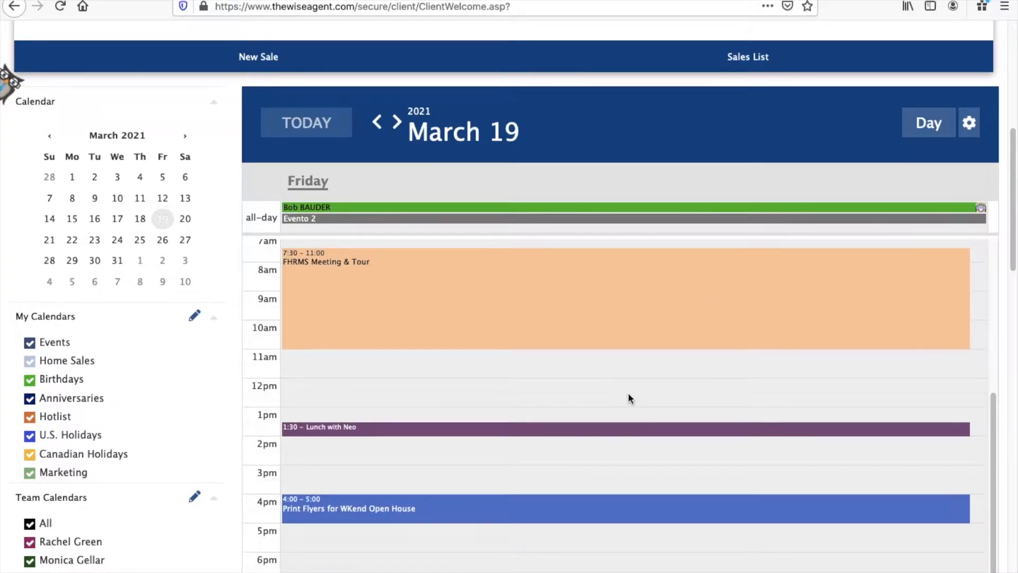
- View the calendar as a Week List and return it to Month view
click(923, 125)
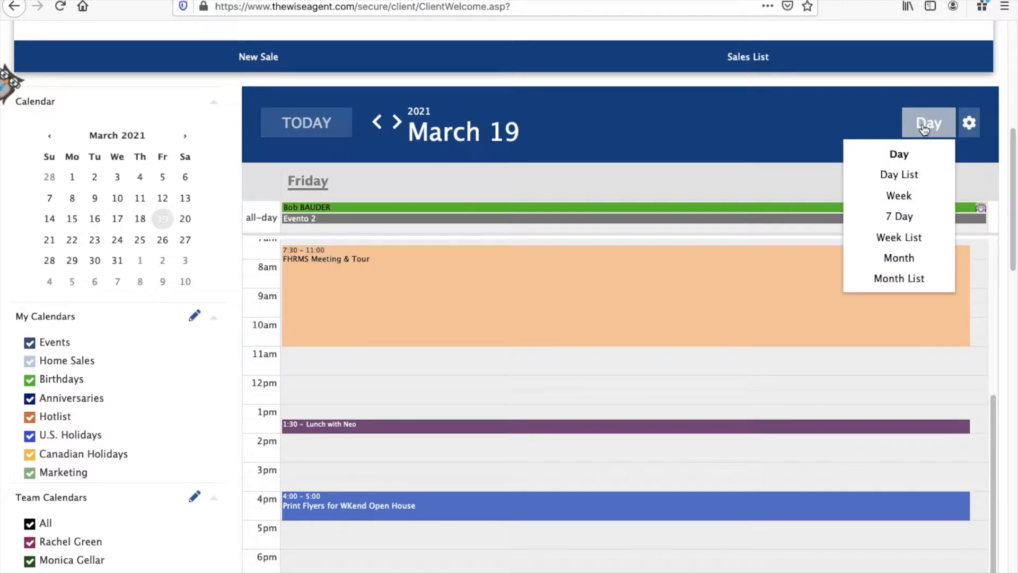
click(902, 236)
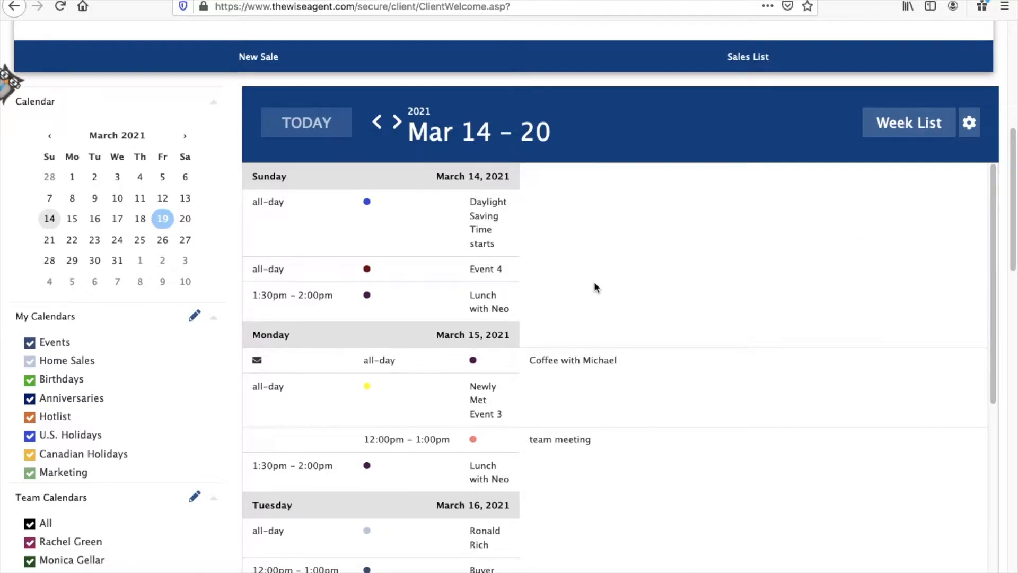
scroll(594, 287, down, 3)
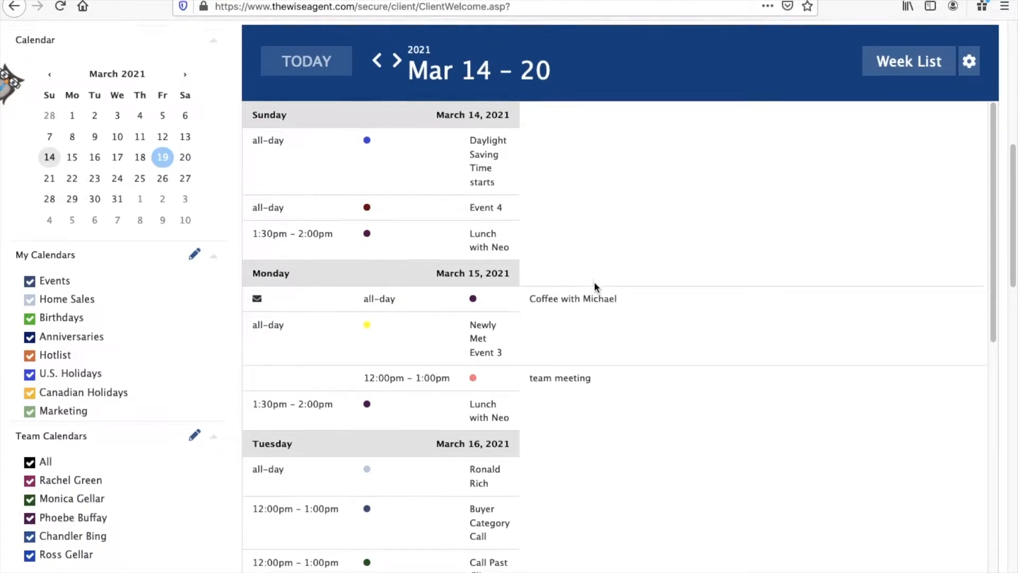
scroll(594, 285, down, 1)
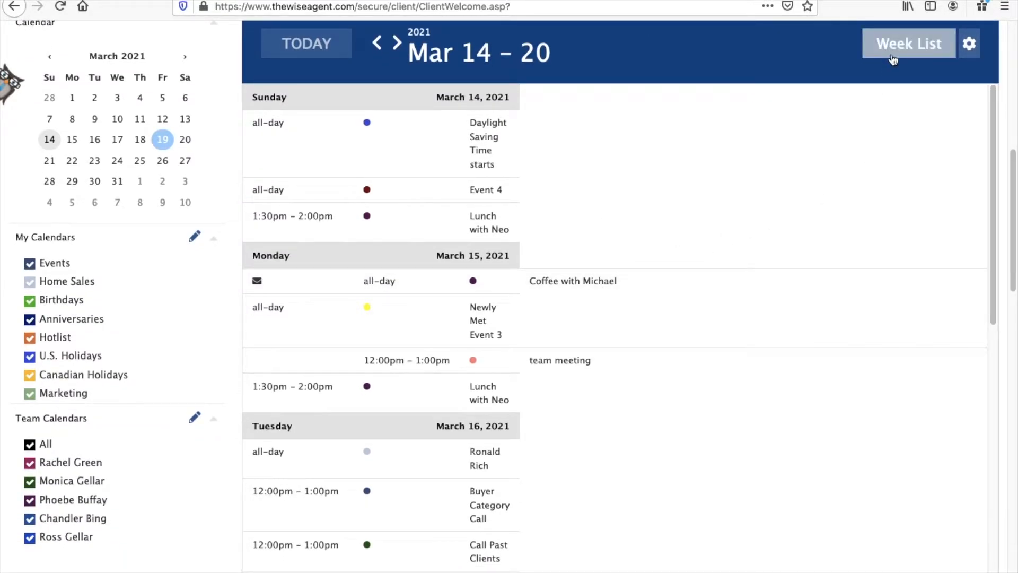
click(914, 46)
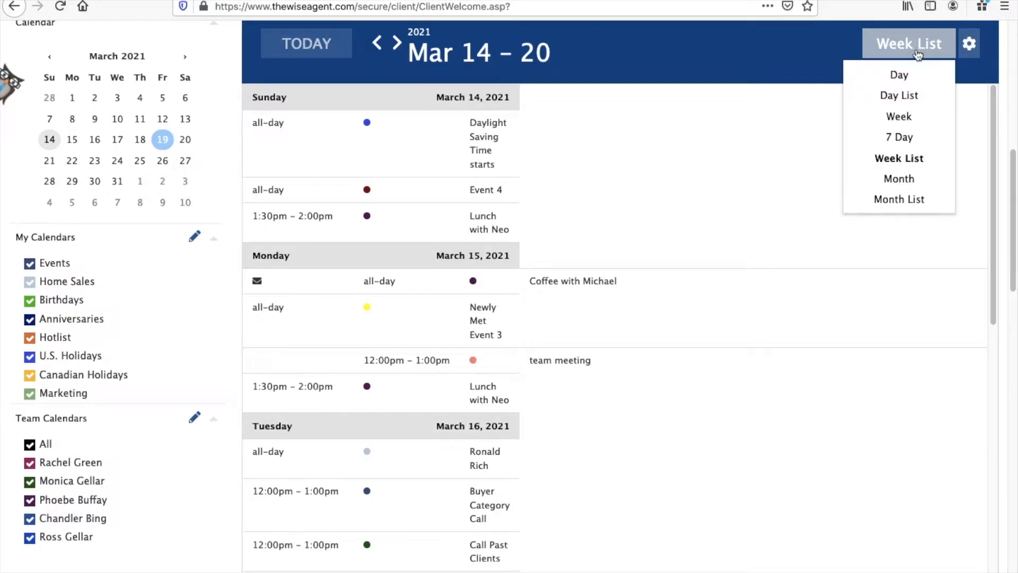
click(900, 179)
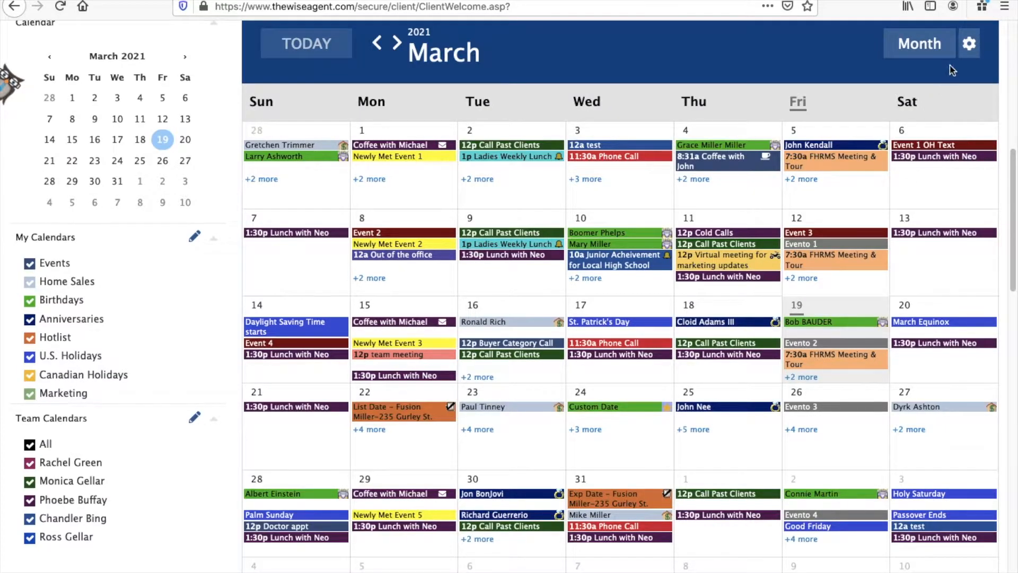
- Turn the calendar's Stack Events option off and back on, and view the full event list for March 4
click(965, 55)
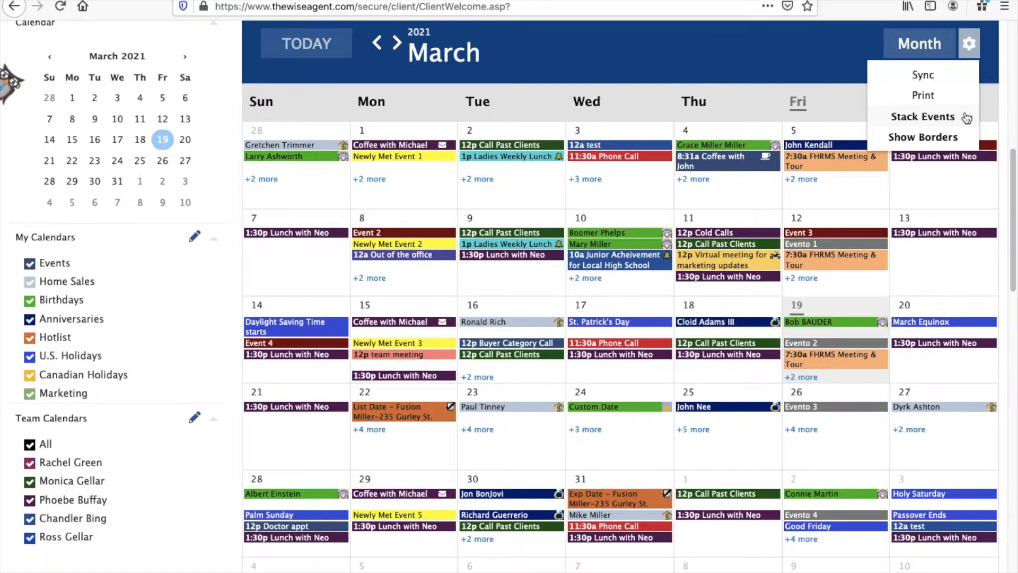
click(922, 117)
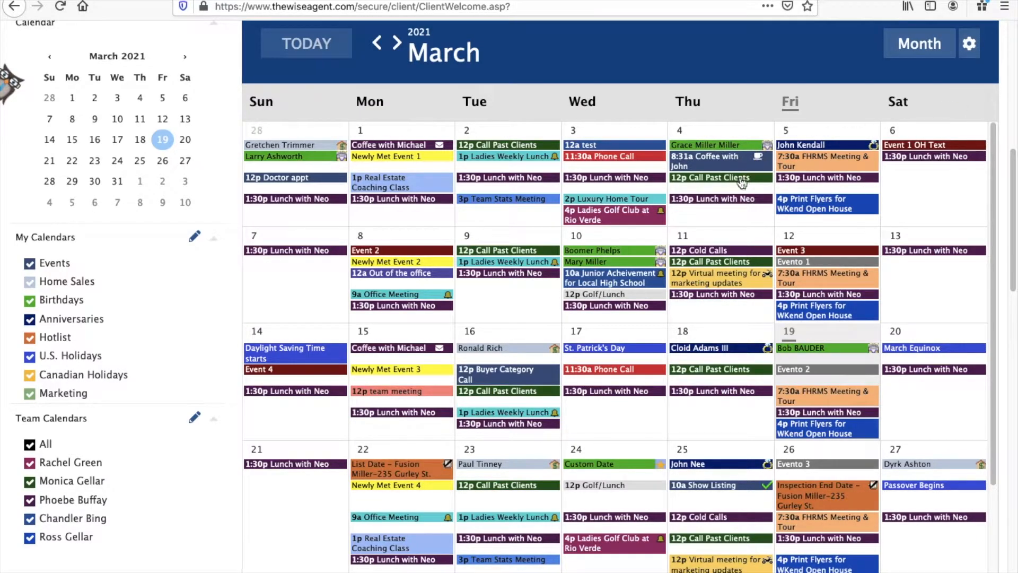
click(969, 44)
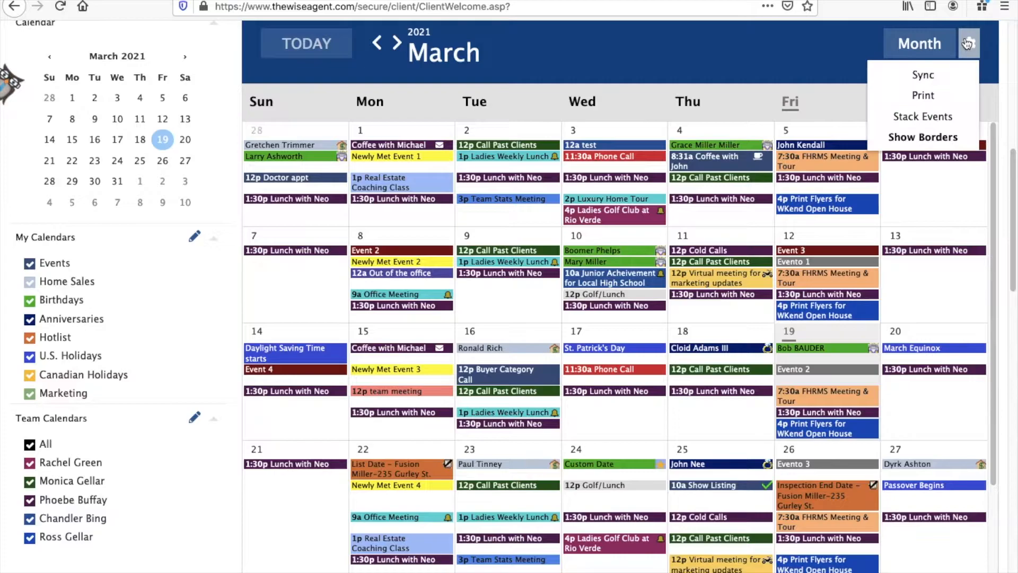
click(948, 118)
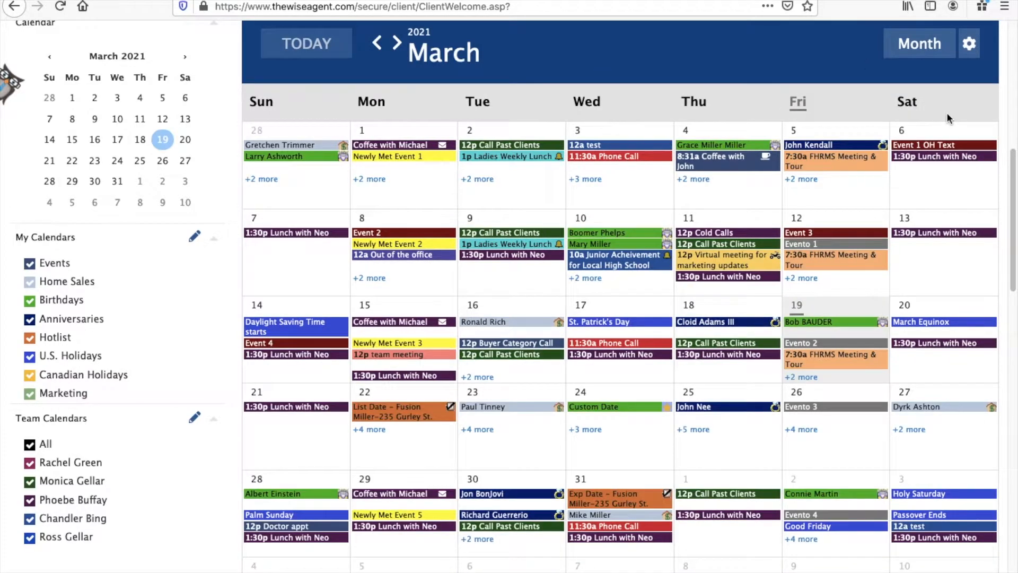
click(695, 180)
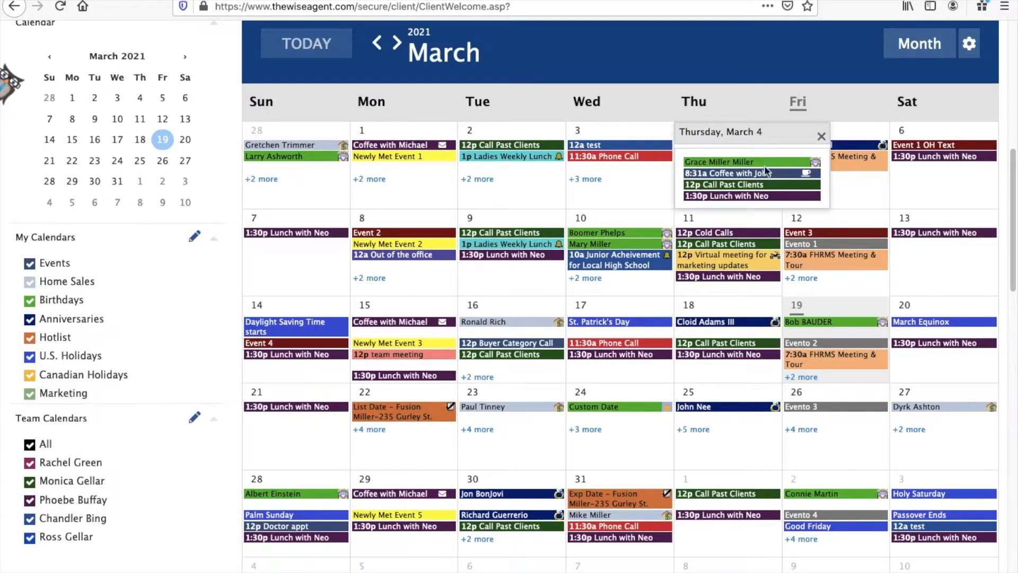
click(820, 137)
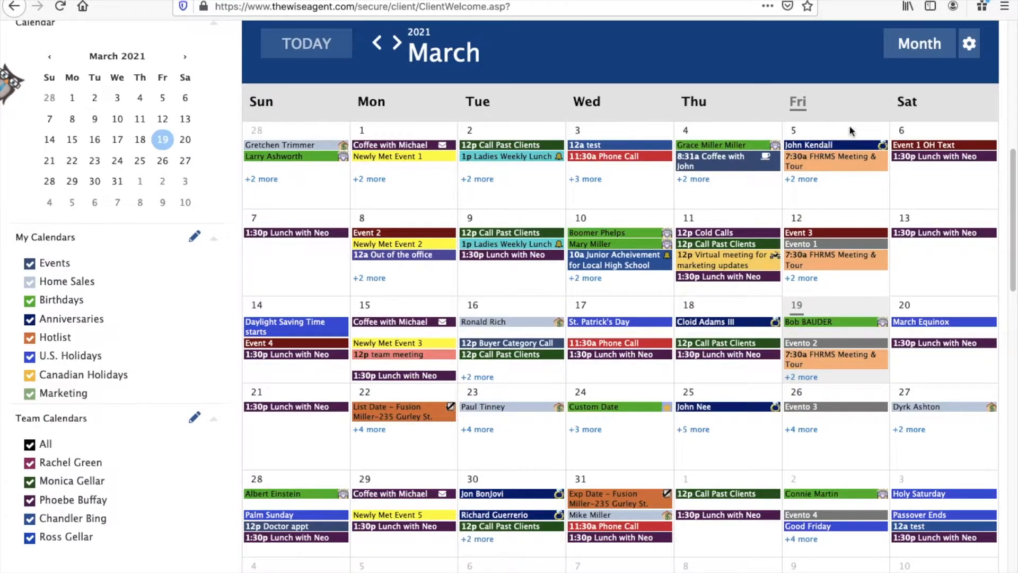
- Turn the calendar's Show Borders option off and back on
click(977, 57)
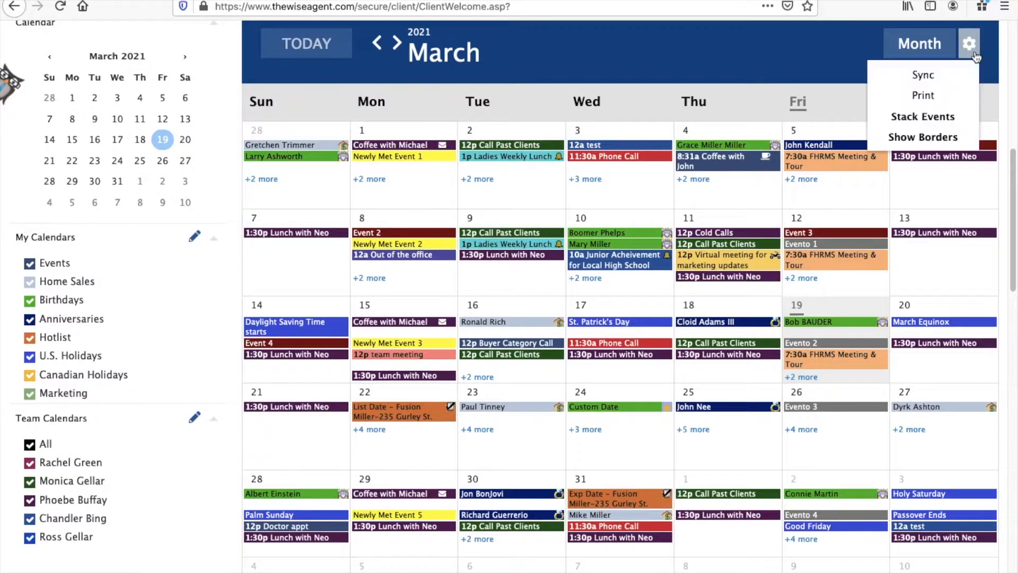
click(948, 138)
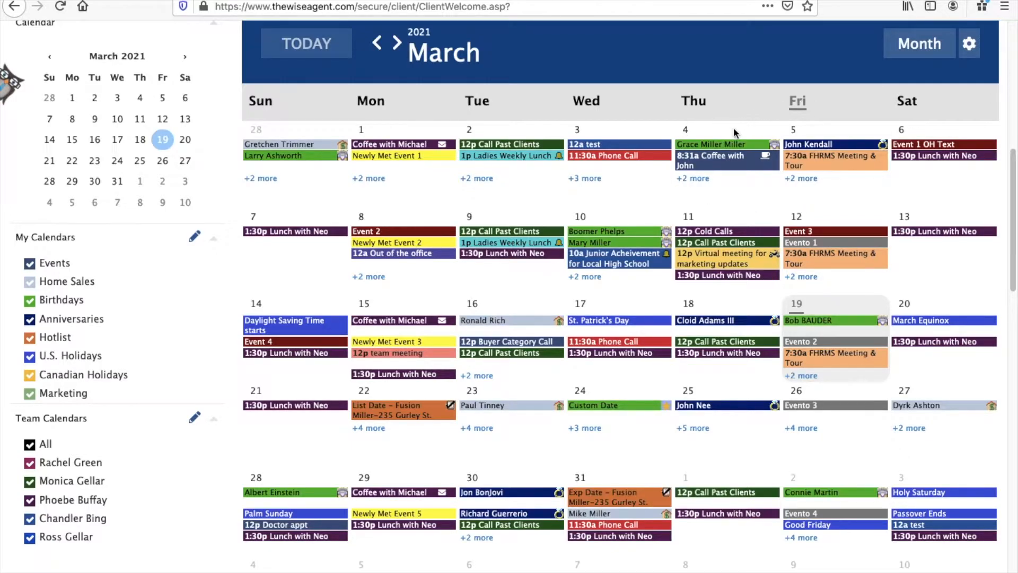
click(970, 47)
click(948, 137)
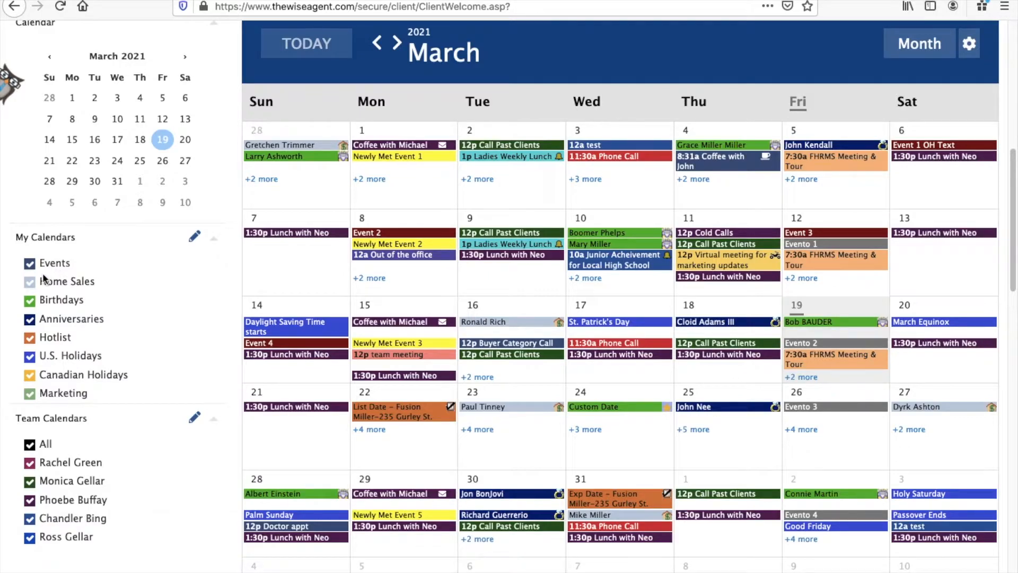
- Hide the Events and U.S. Holidays calendars under My Calendars and show both again
click(30, 264)
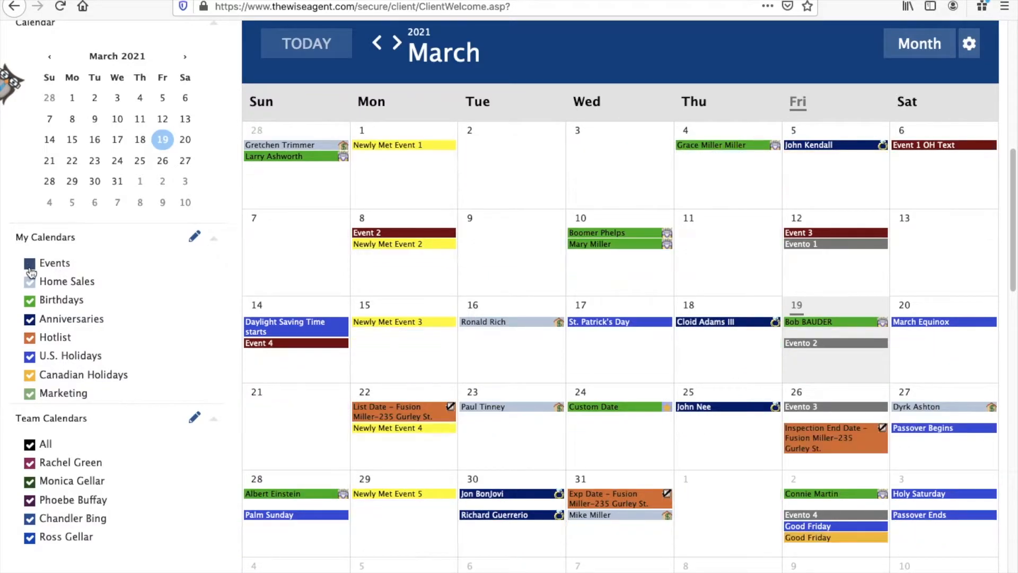
click(30, 357)
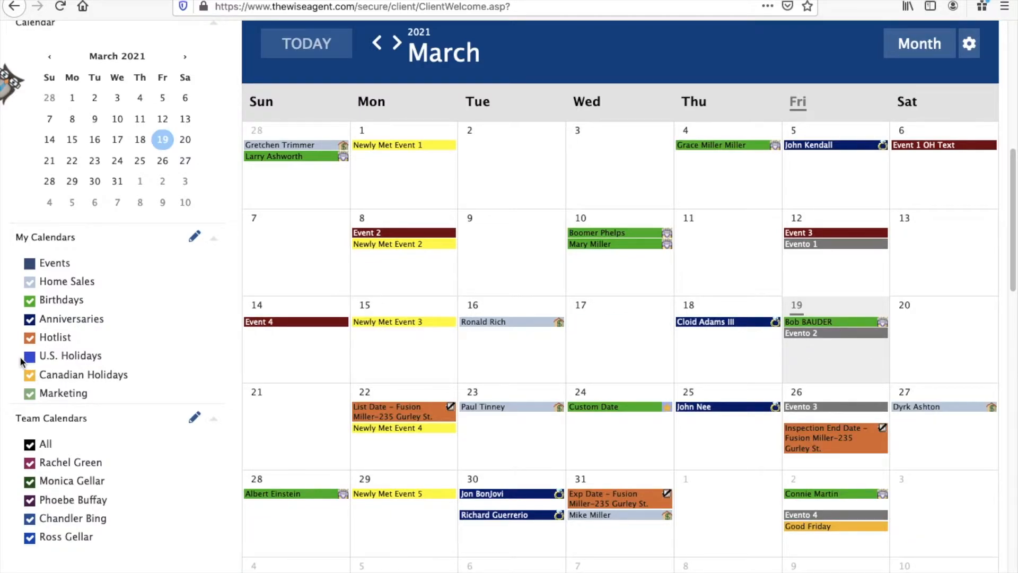
click(30, 357)
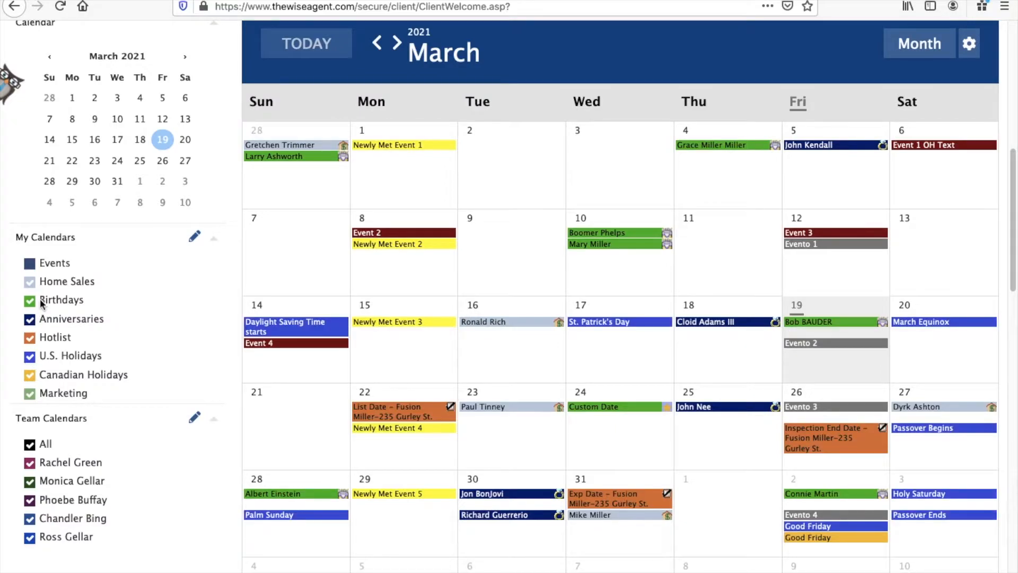
click(32, 266)
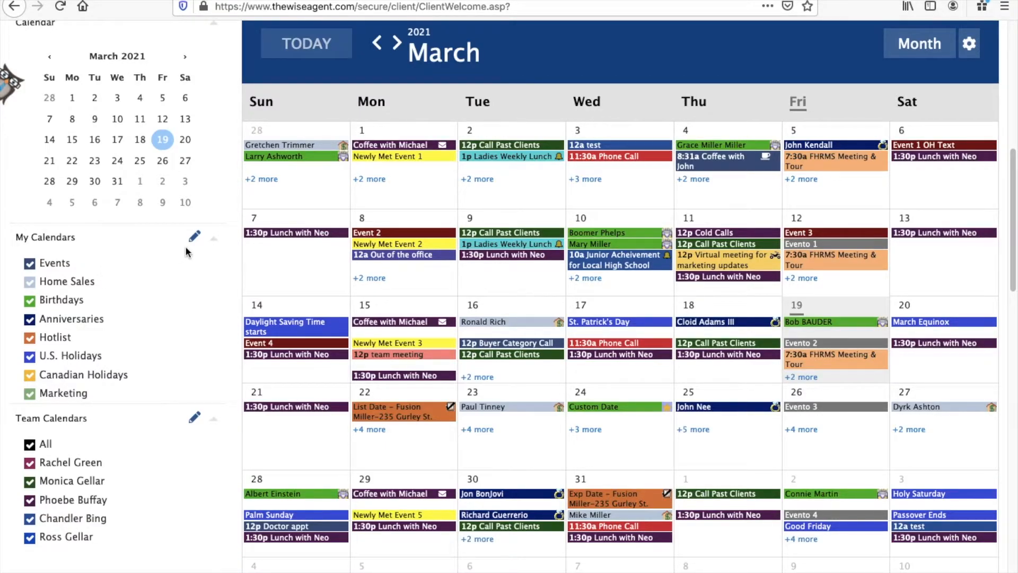
- Open the account Settings page to review the calendar's default view and displayed events
scroll(708, 76, down, 1)
scroll(708, 75, up, 7)
scroll(711, 81, up, 3)
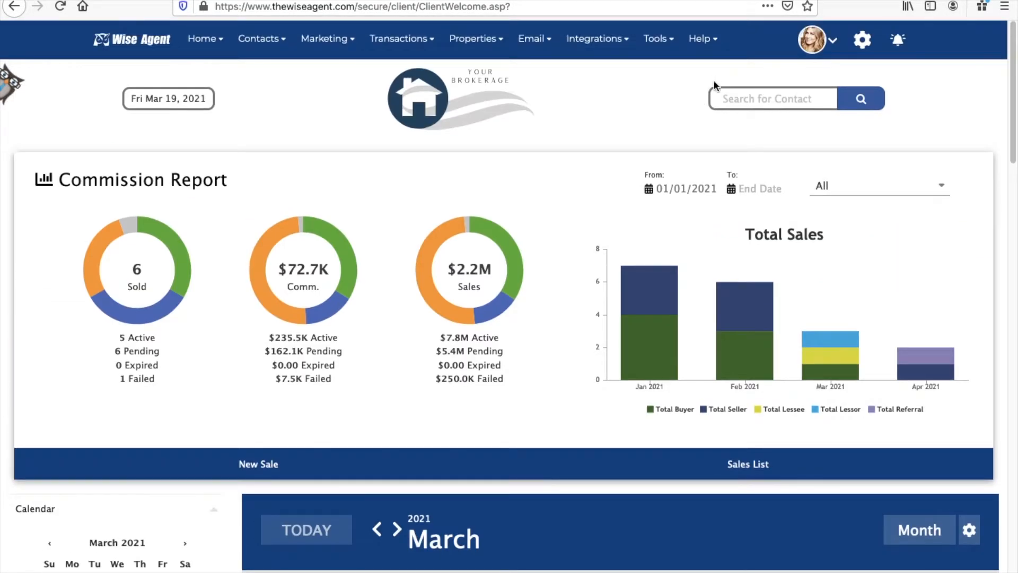
click(866, 43)
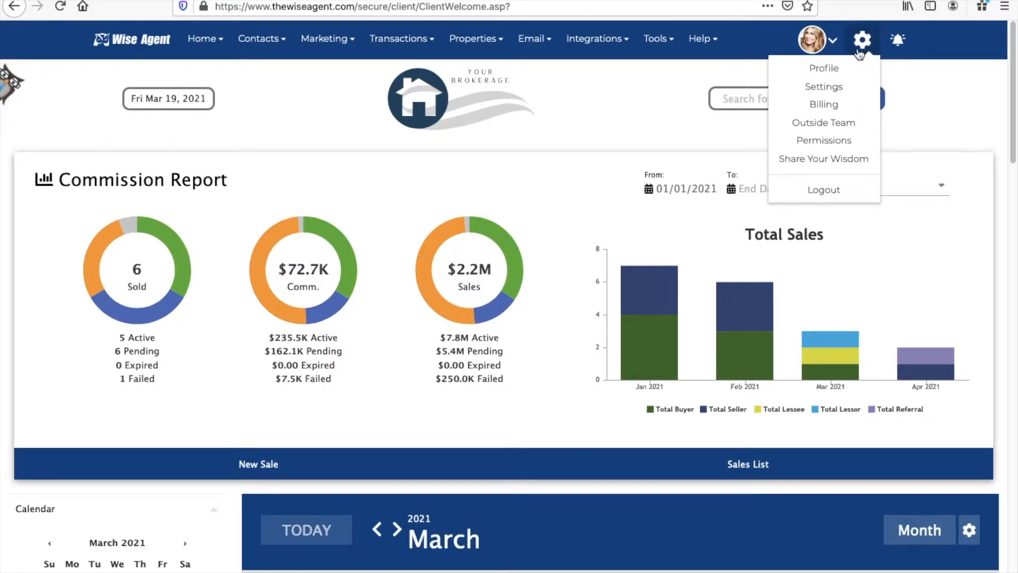
click(842, 86)
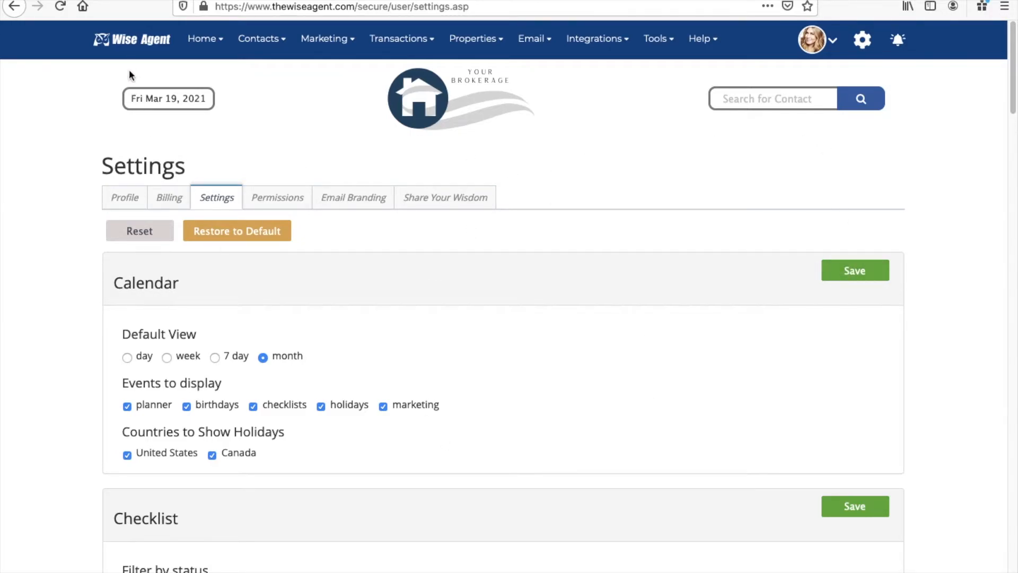
- Return to the dashboard, change the Marketing category's color under My Calendars to crimson pink, and save the colors
click(130, 45)
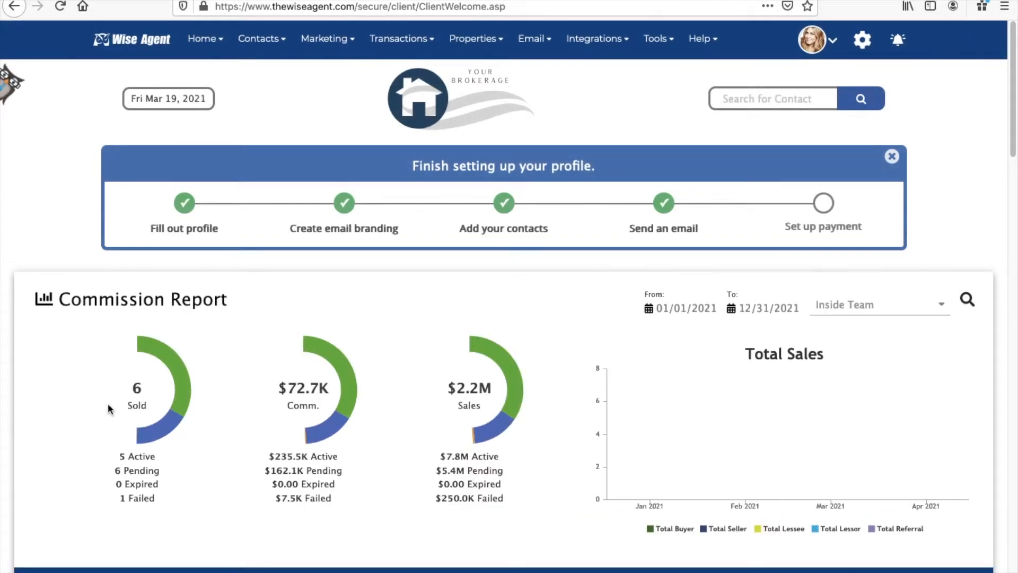
scroll(110, 399, down, 10)
scroll(118, 401, down, 1)
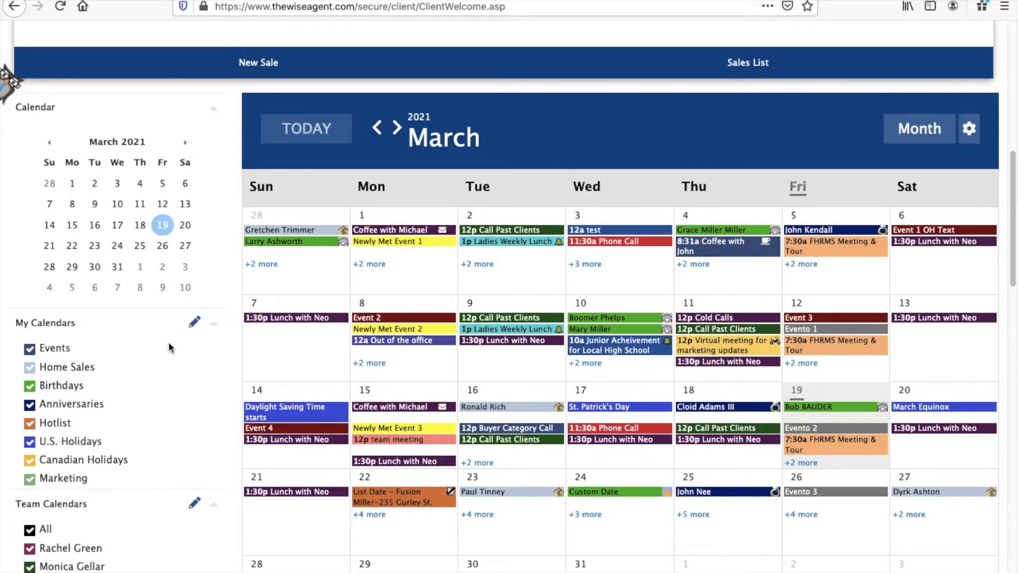
click(194, 321)
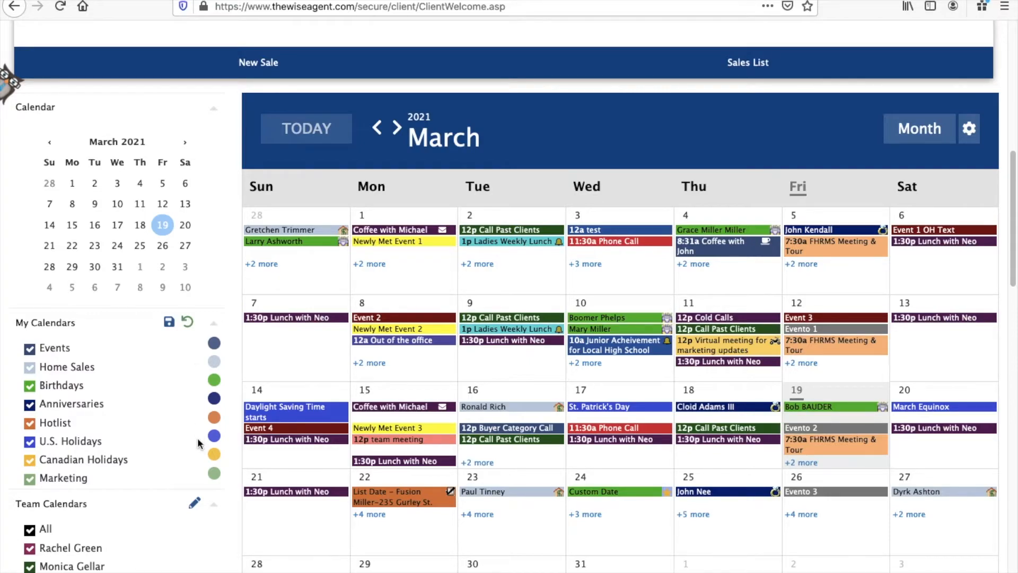
click(214, 475)
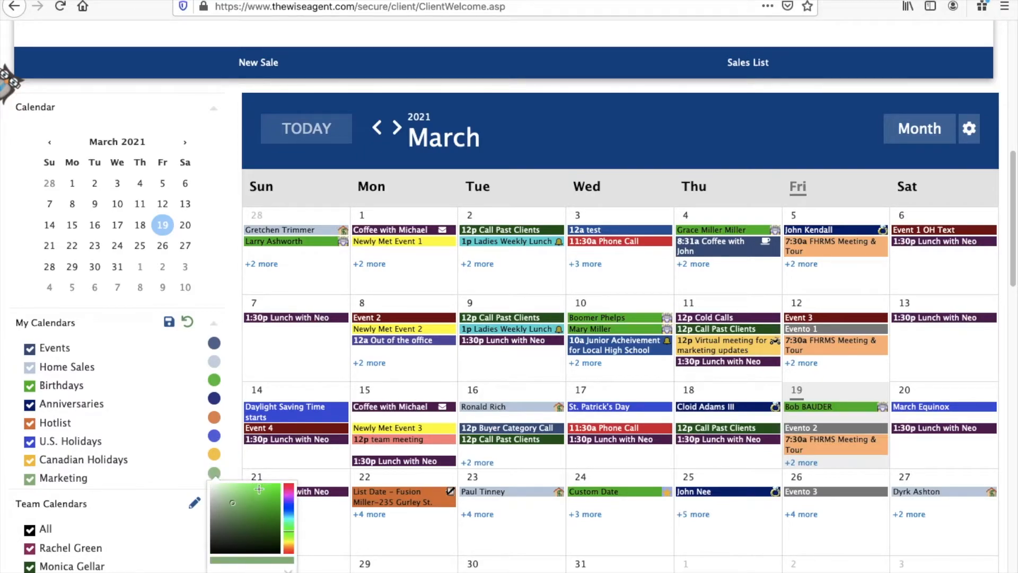
click(288, 488)
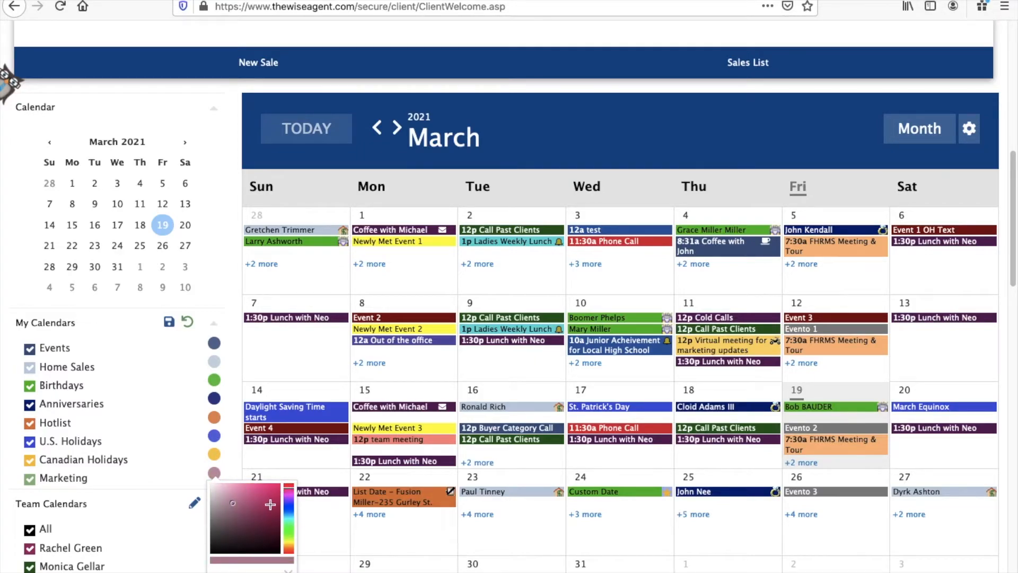
click(274, 493)
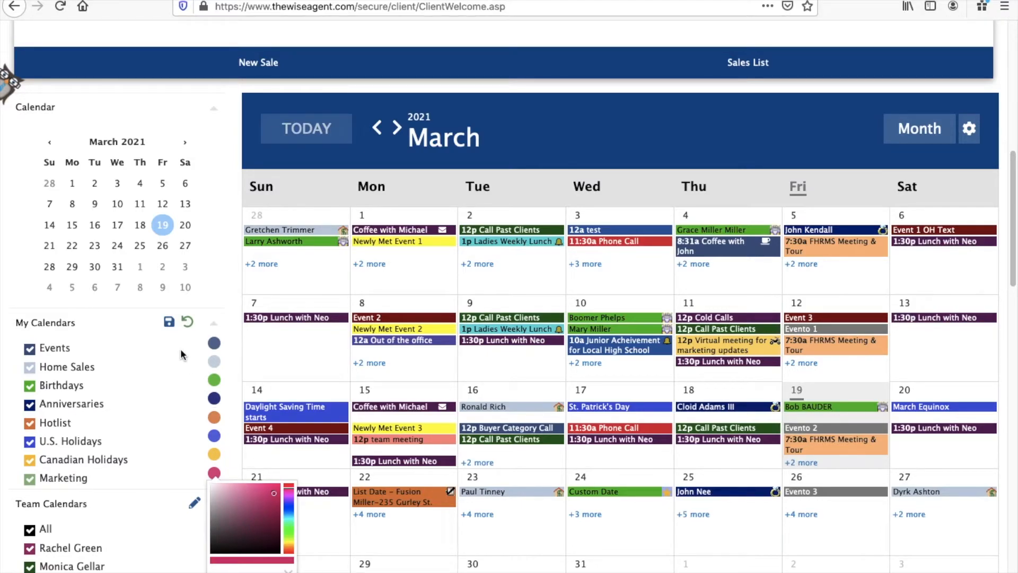
click(169, 324)
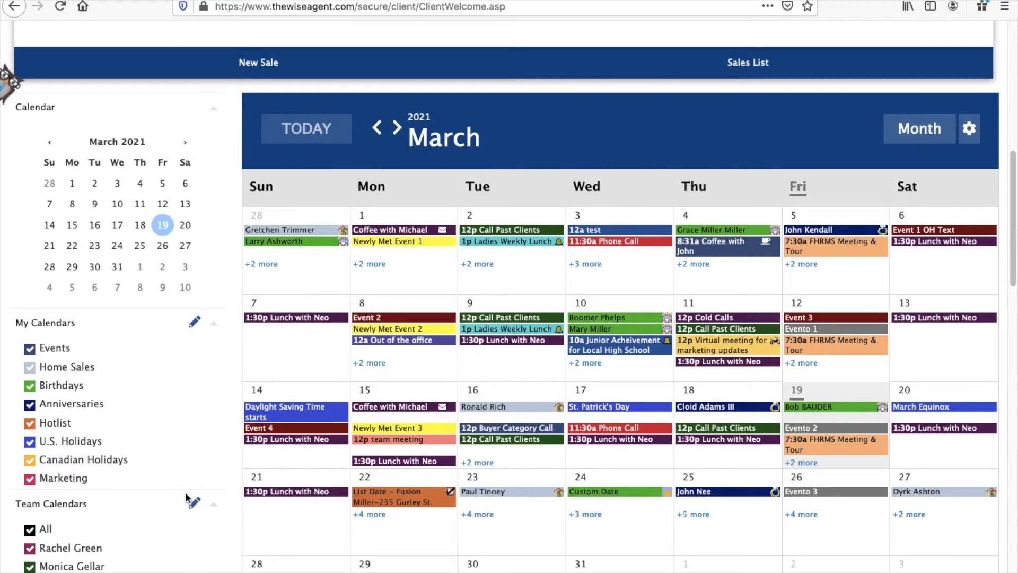
- Hide the last team member's calendar under Team Calendars and show it again
scroll(183, 477, up, 1)
scroll(182, 472, down, 3)
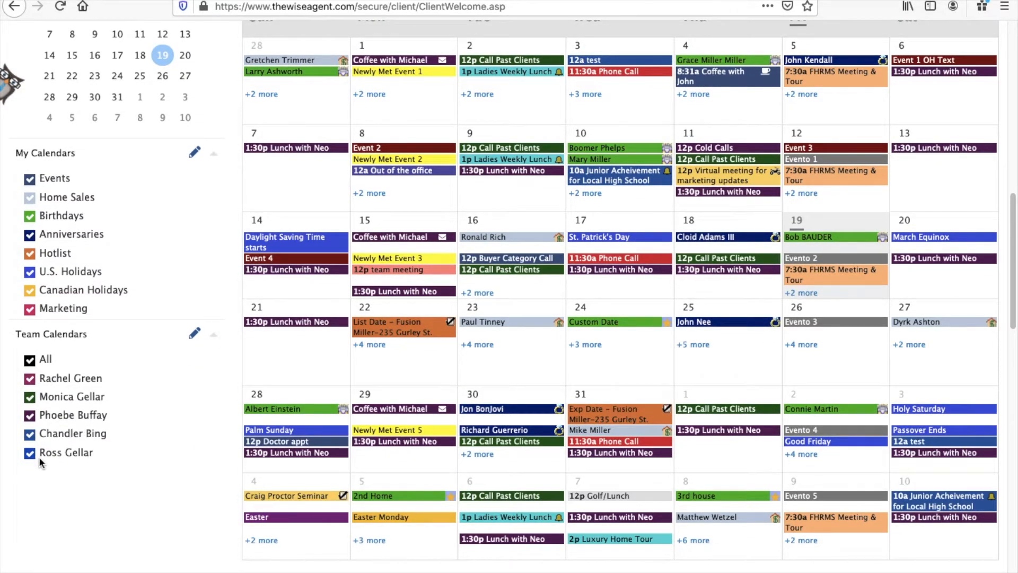
click(30, 454)
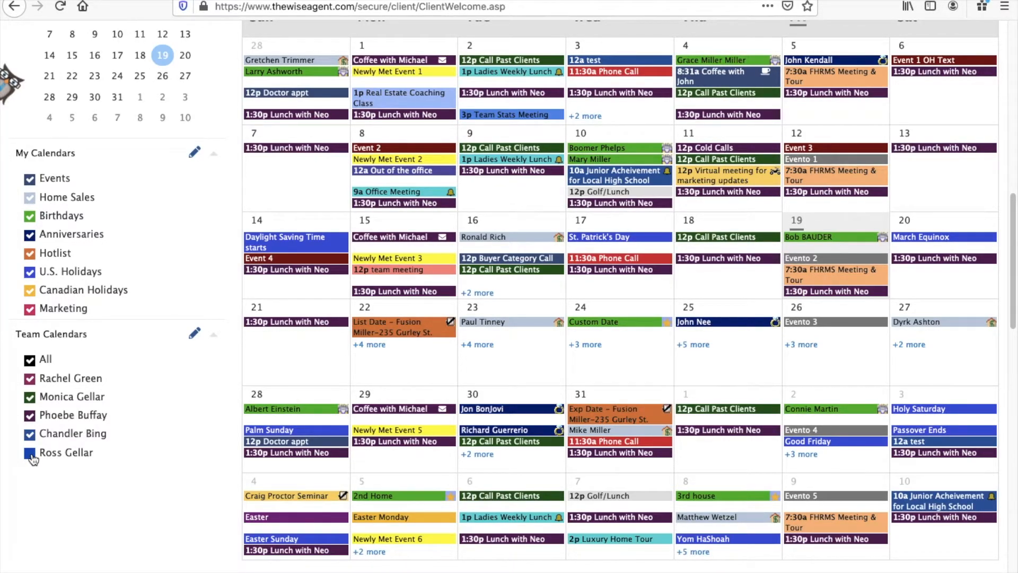
click(31, 454)
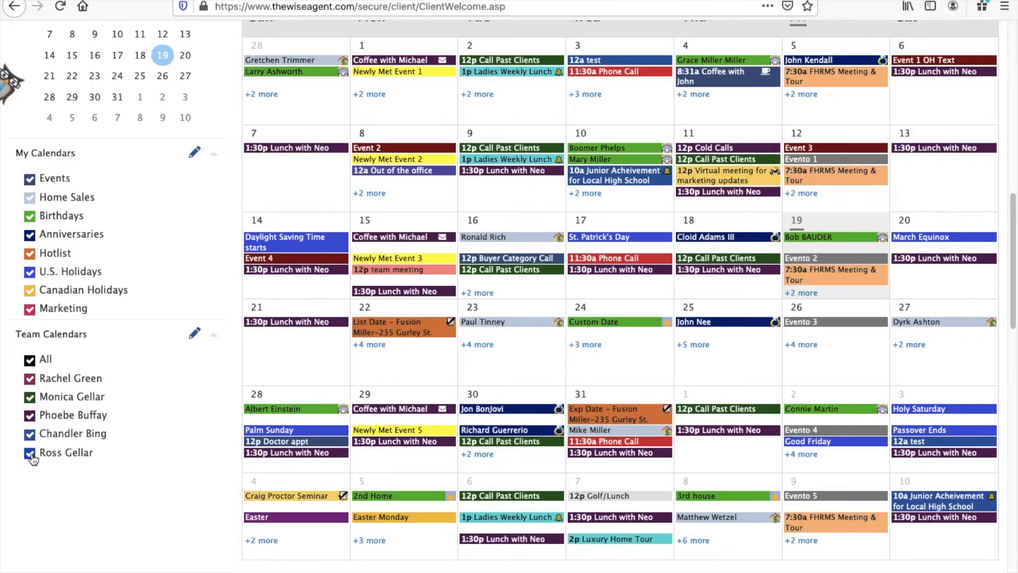
- Change the last team member's color under Team Calendars to light green and save the colors
click(194, 332)
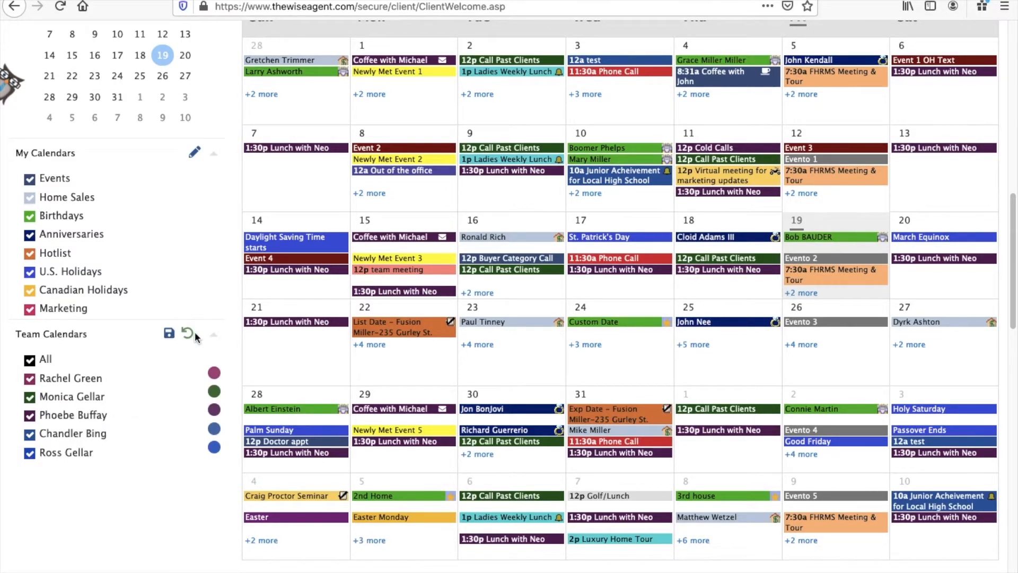
click(214, 446)
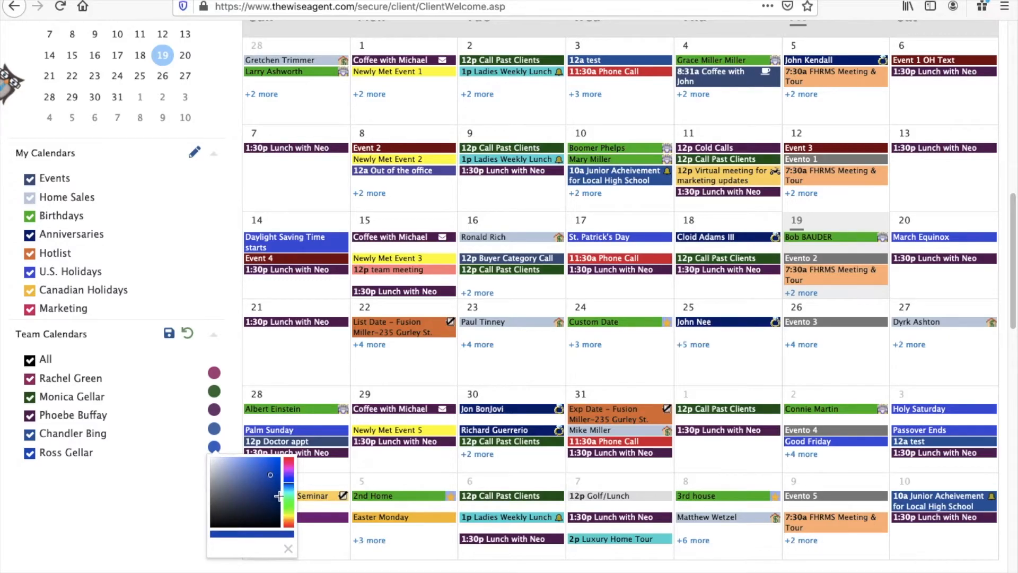
click(289, 500)
click(268, 464)
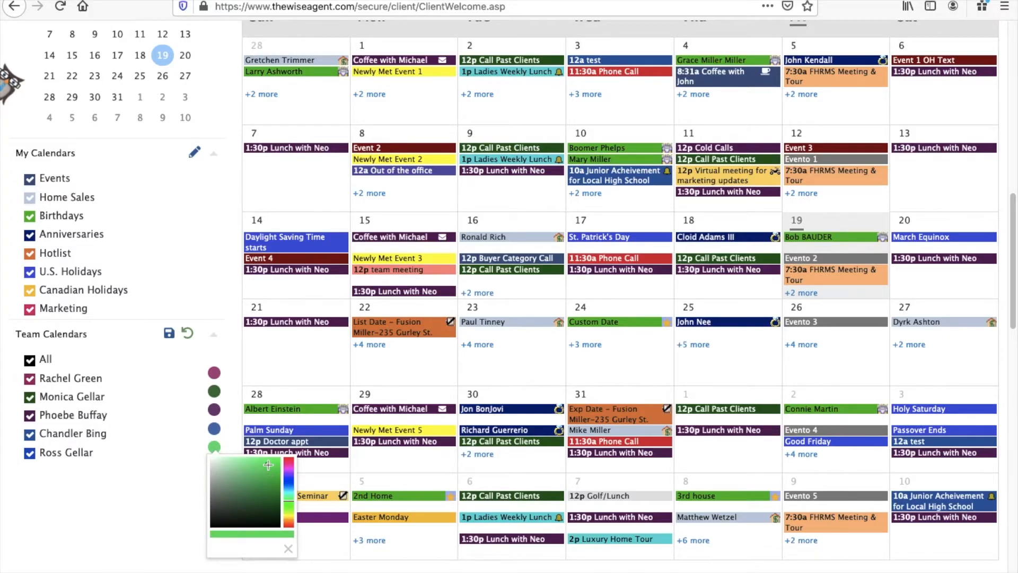
click(288, 548)
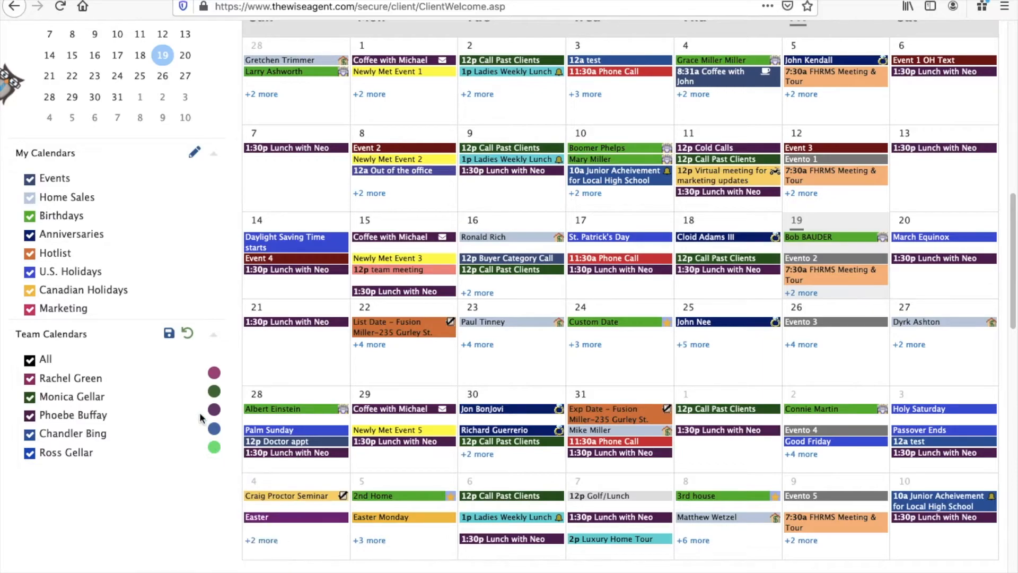
click(169, 335)
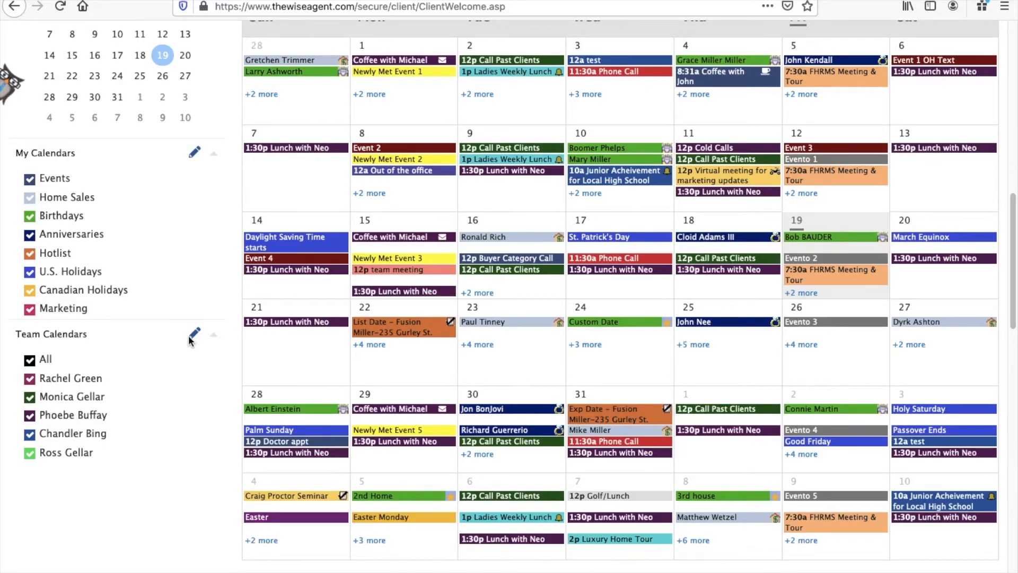
- Examine the Recent Leads, Task List, Call List and Transaction Hot List widgets below the calendar
scroll(240, 450, down, 2)
scroll(239, 450, down, 6)
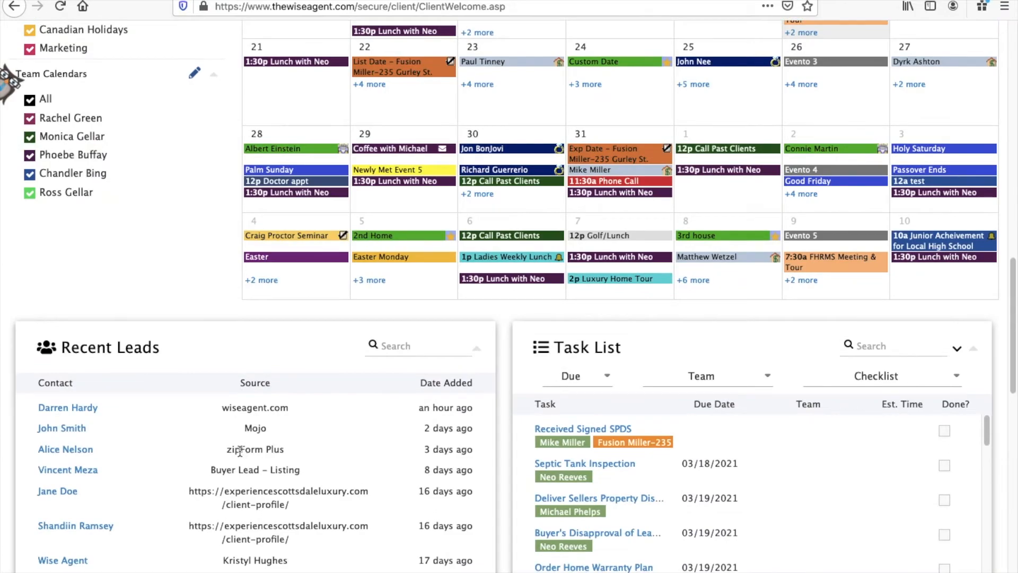
scroll(239, 451, down, 3)
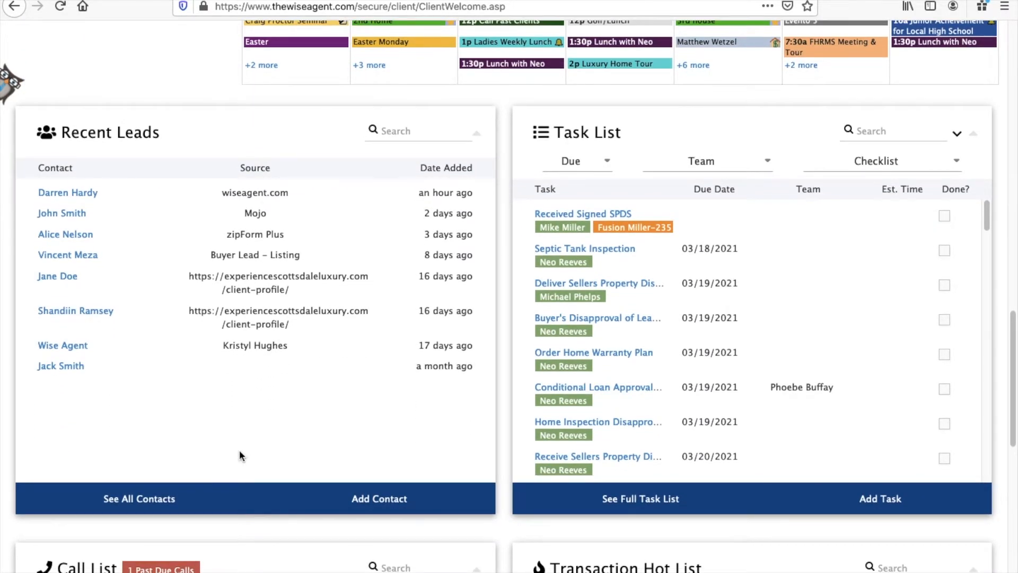
scroll(239, 454, down, 1)
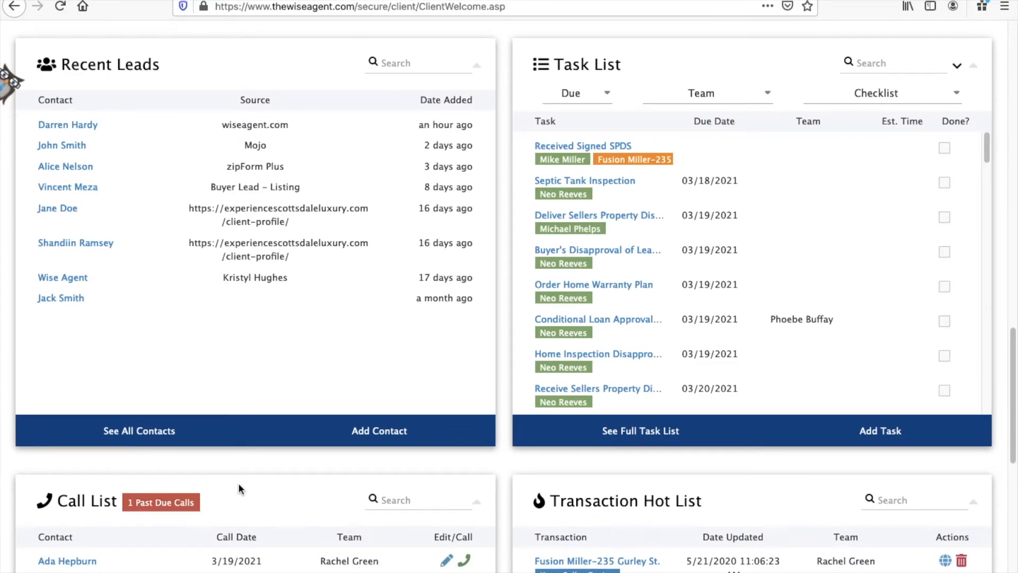
scroll(238, 488, down, 3)
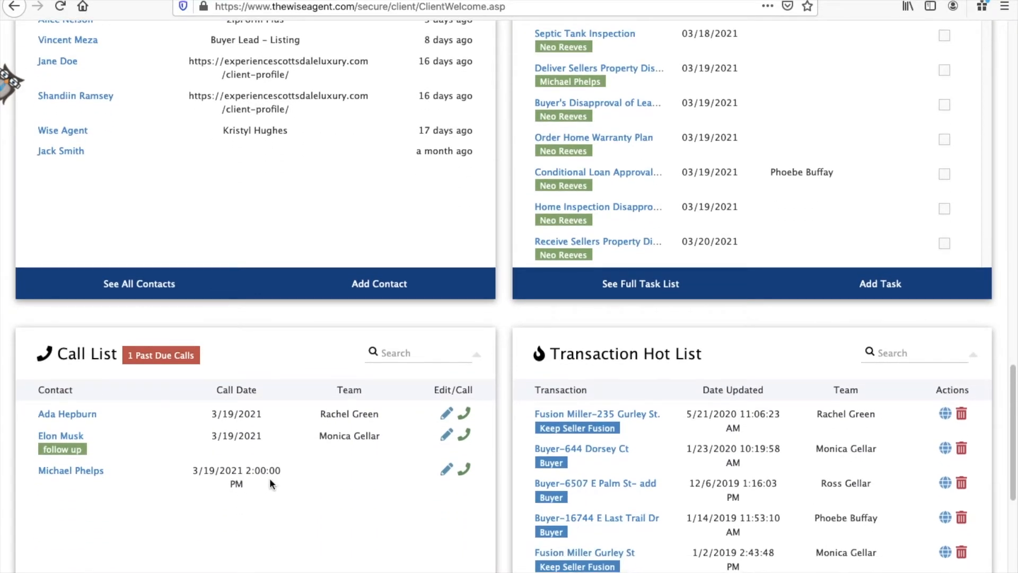
scroll(371, 430, up, 5)
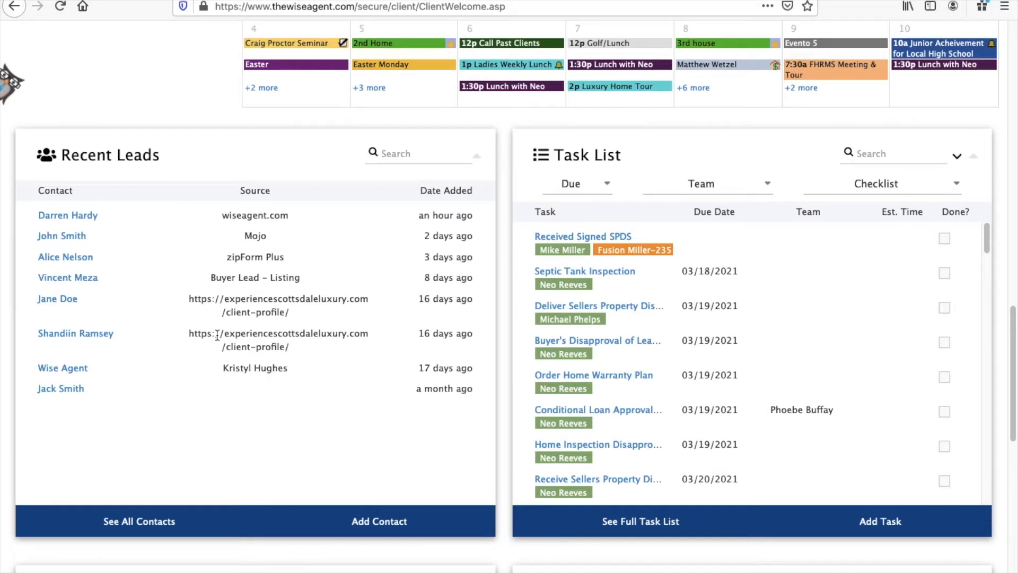
scroll(643, 345, down, 5)
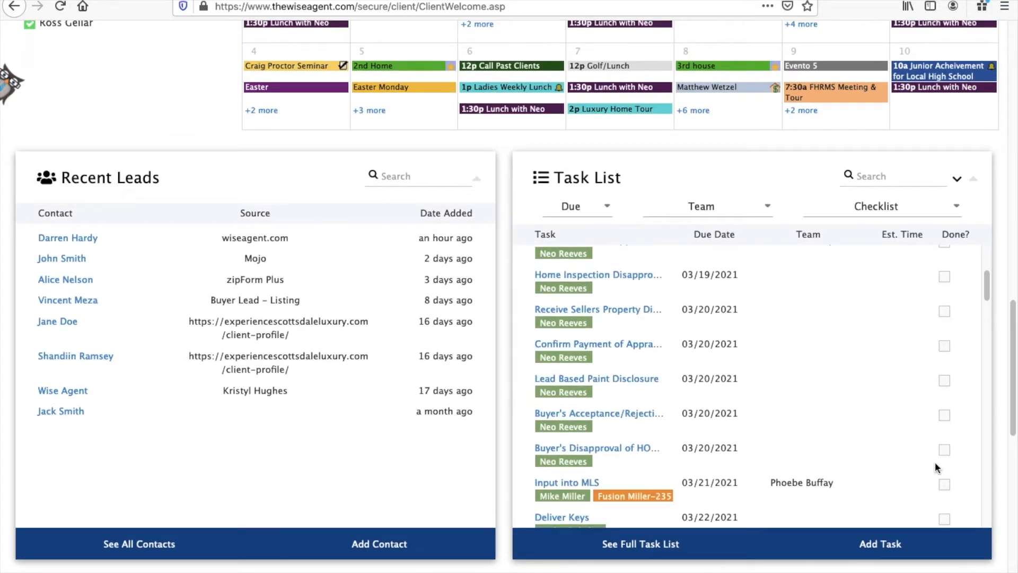
scroll(996, 476, down, 5)
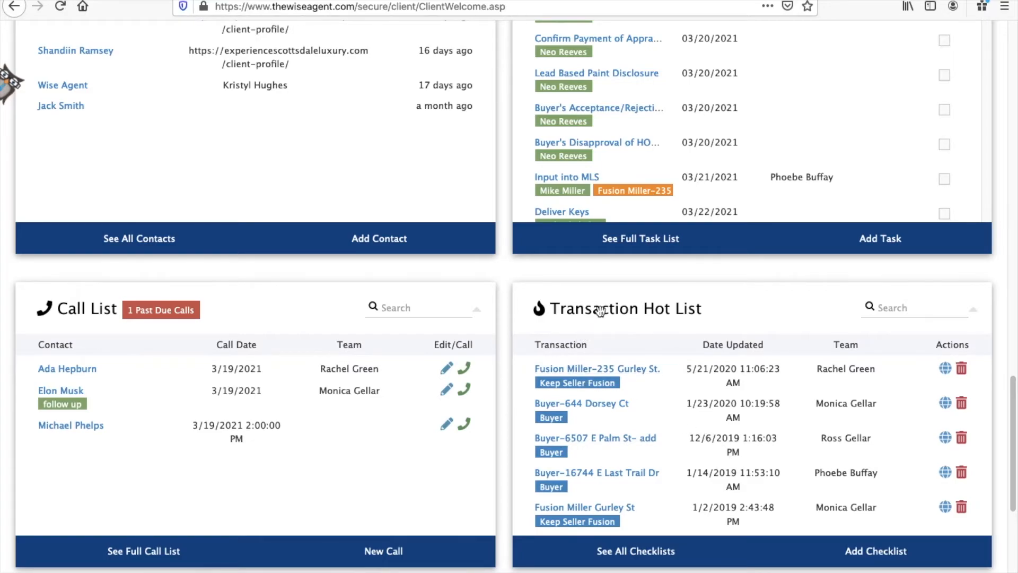
- Move the Transaction Hot List widget beside Recent Leads, above the Task List and Call List
drag(600, 311, 1015, 111)
drag(474, 433, 474, 434)
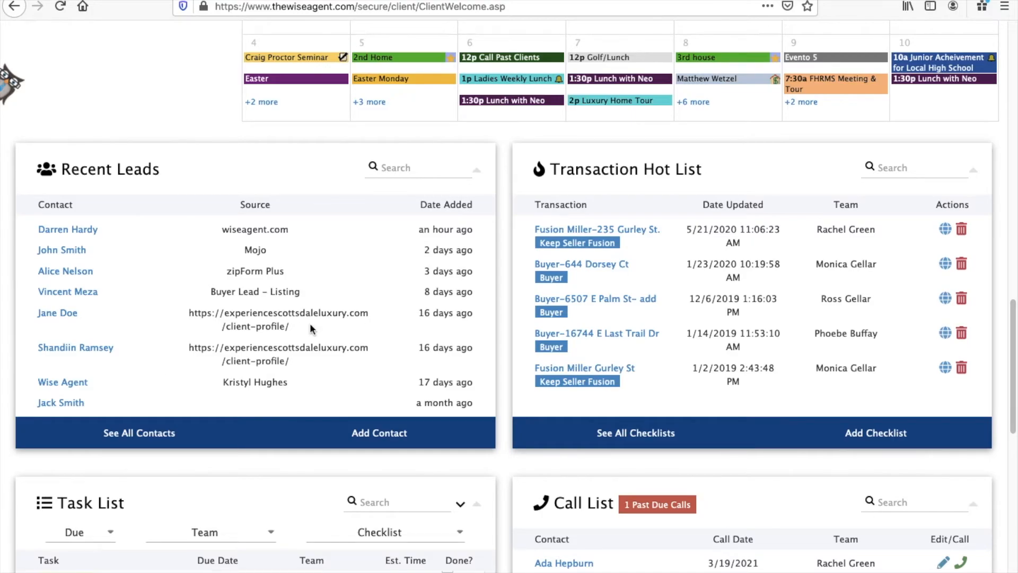
- Pick up the Important Dates section, move it upward, and put it back below the Task List and Call List
scroll(499, 348, down, 5)
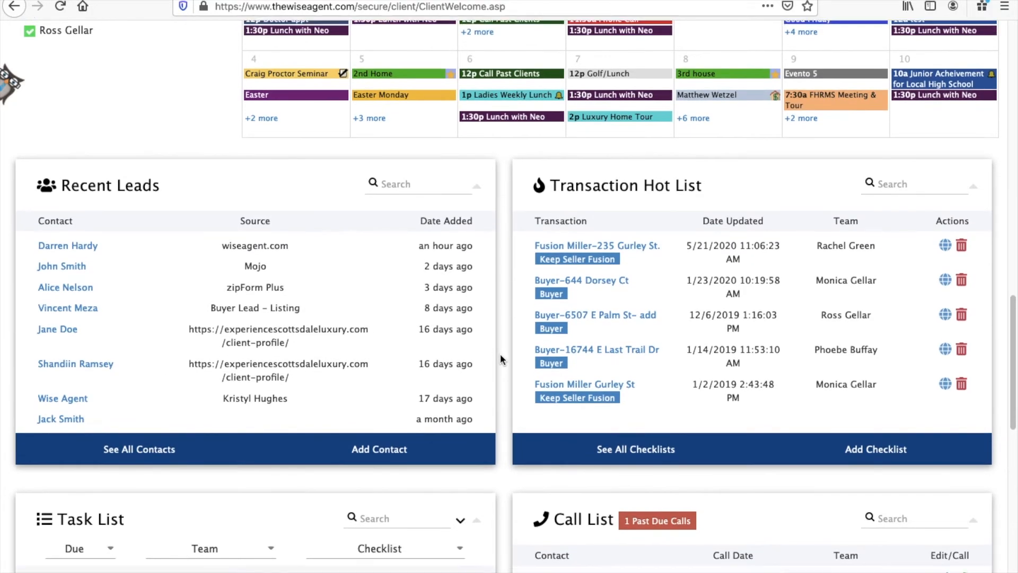
scroll(501, 353, down, 8)
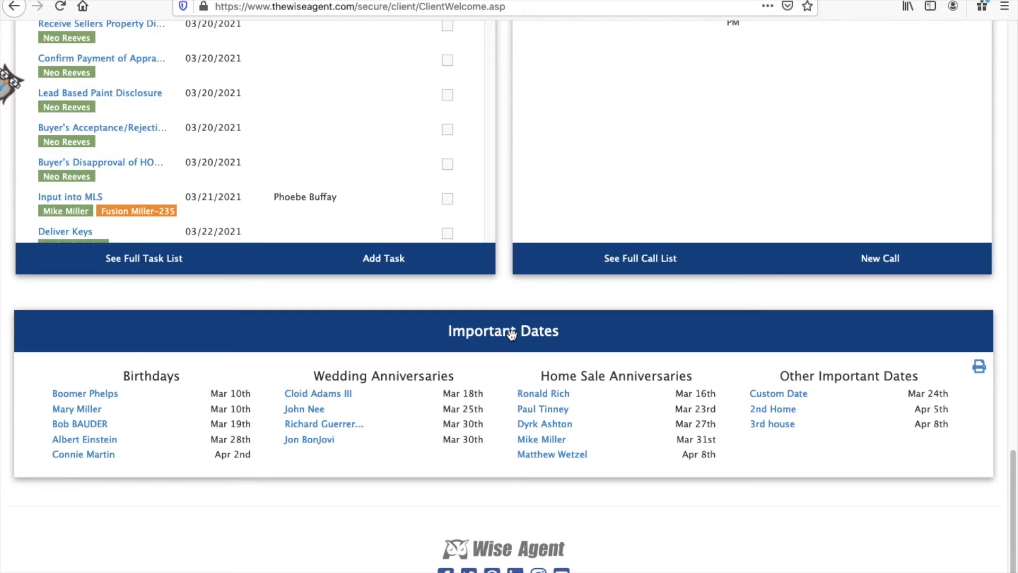
drag(511, 333, 503, 139)
drag(502, 139, 507, 175)
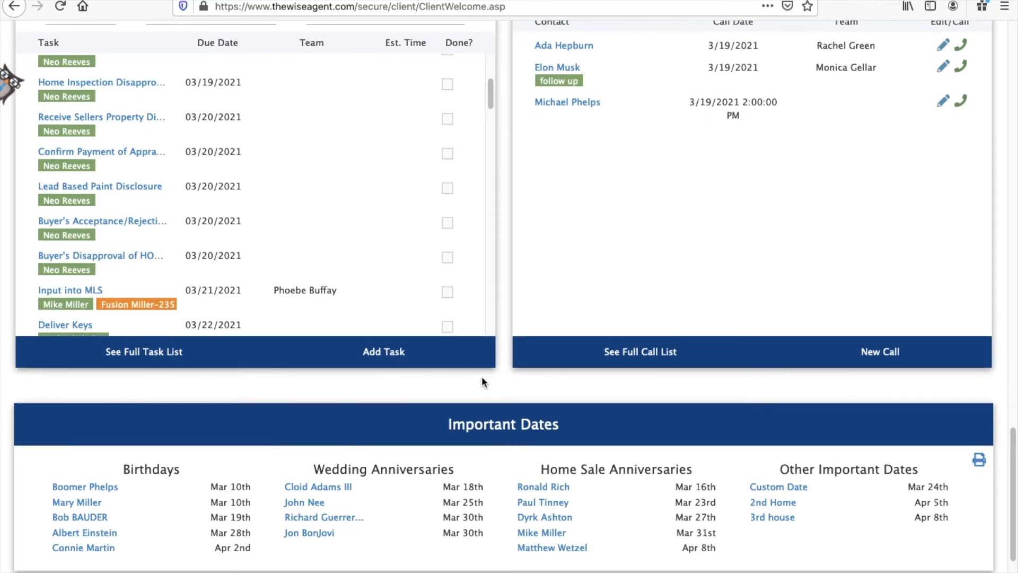
- Pick up the Recent Leads widget and set it back in the same place
scroll(498, 372, up, 5)
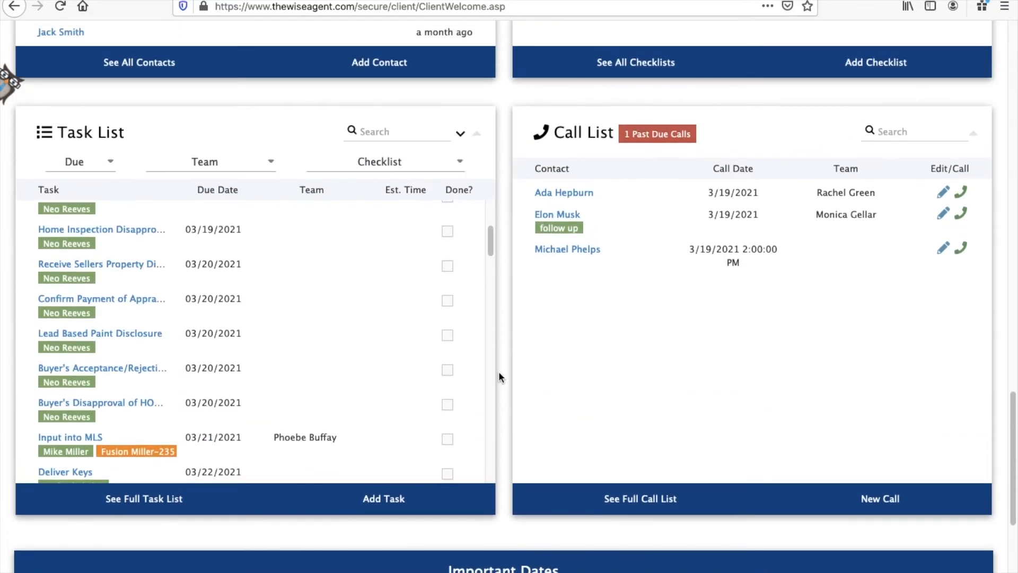
scroll(500, 378, up, 7)
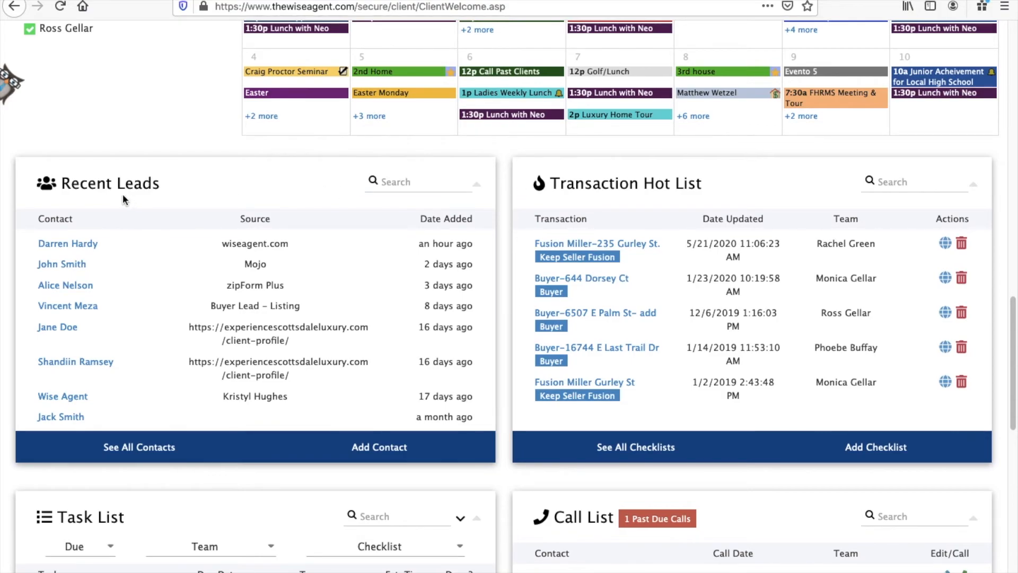
mouse_move(123, 185)
mouse_down()
mouse_move(123, 173)
mouse_move(127, 201)
mouse_up()
drag(113, 185, 112, 184)
- Switch the dashboard from all team members to the first team member listed below All
scroll(1005, 272, up, 10)
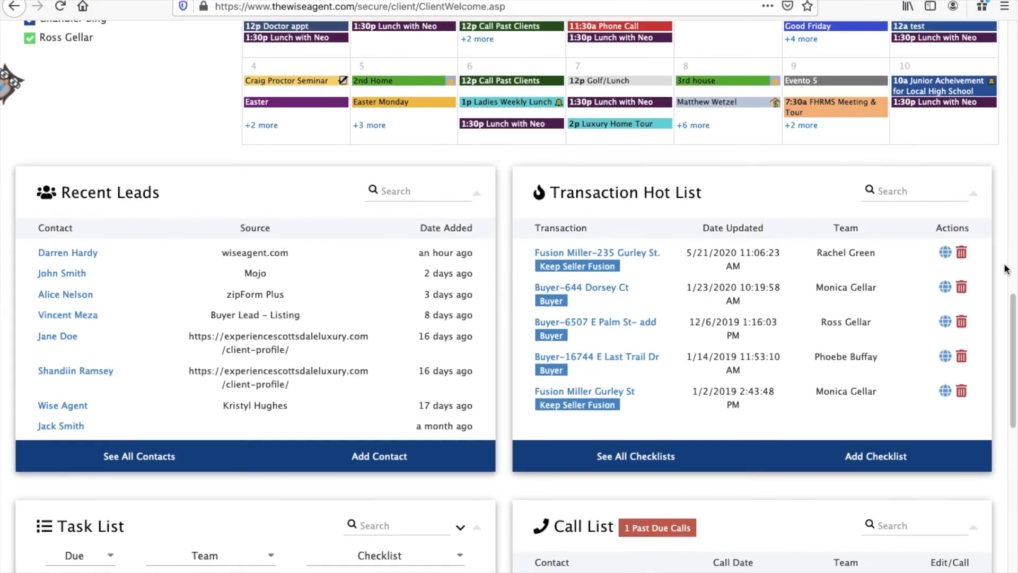
scroll(1006, 267, up, 12)
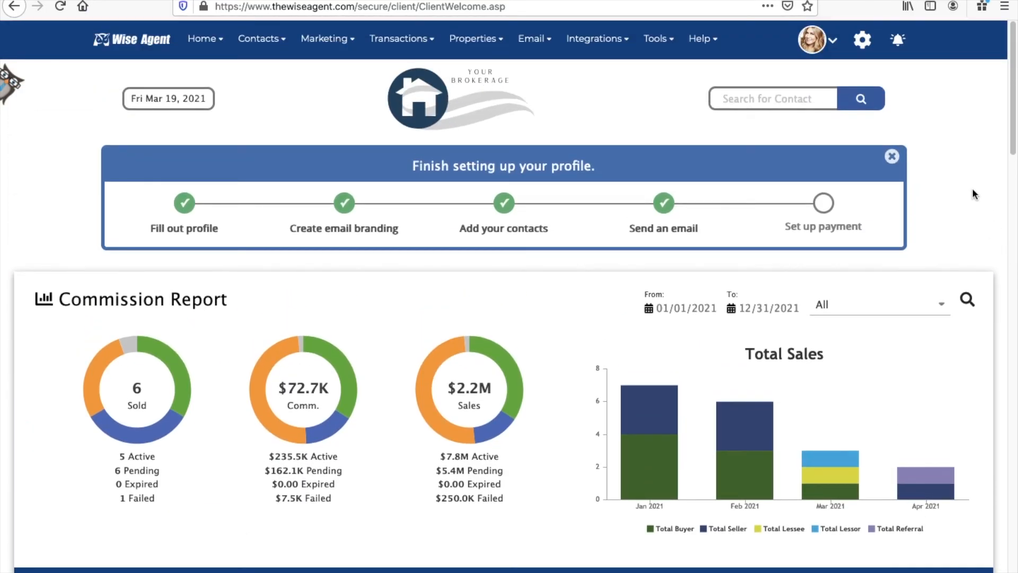
click(833, 44)
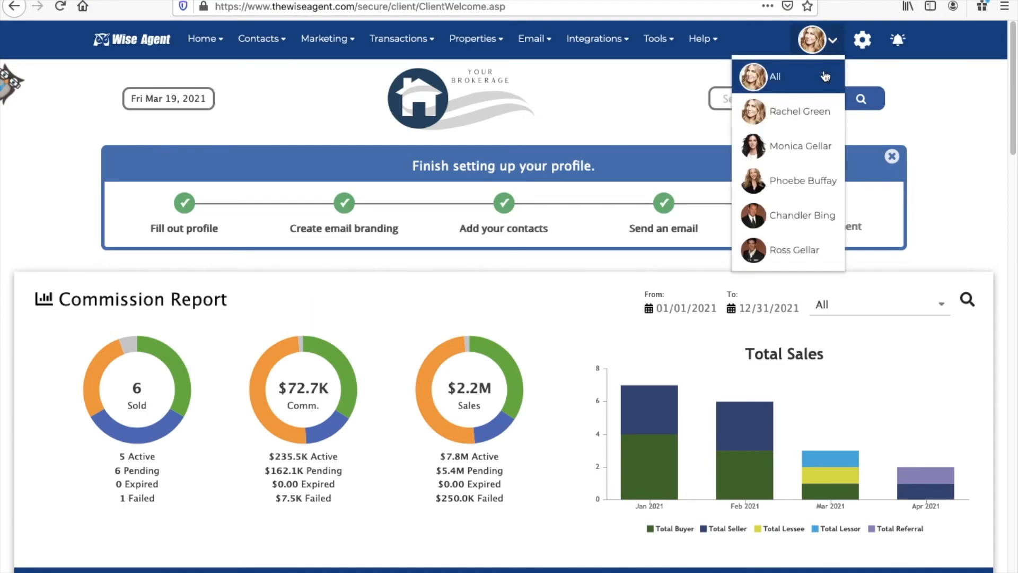
click(815, 122)
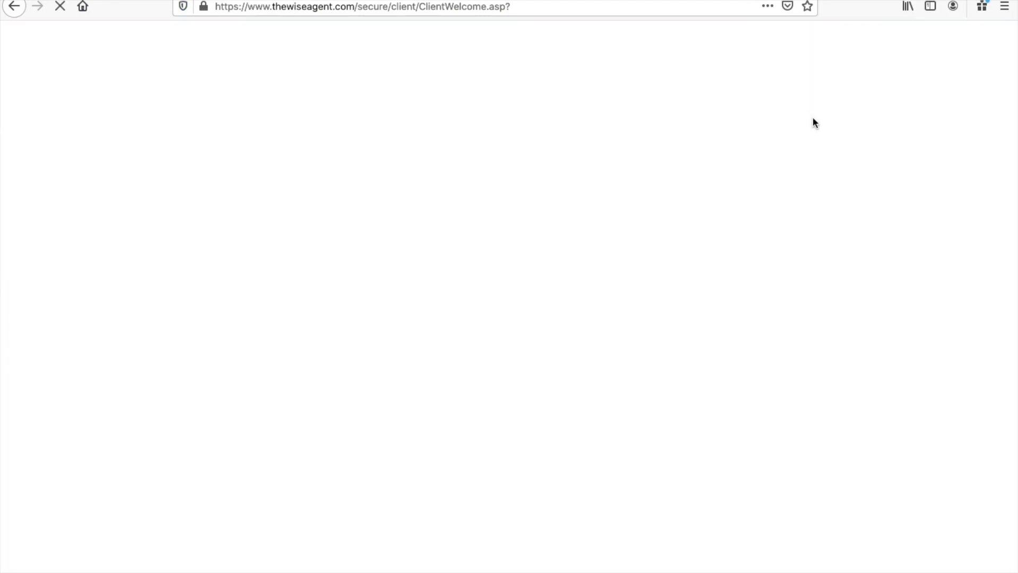